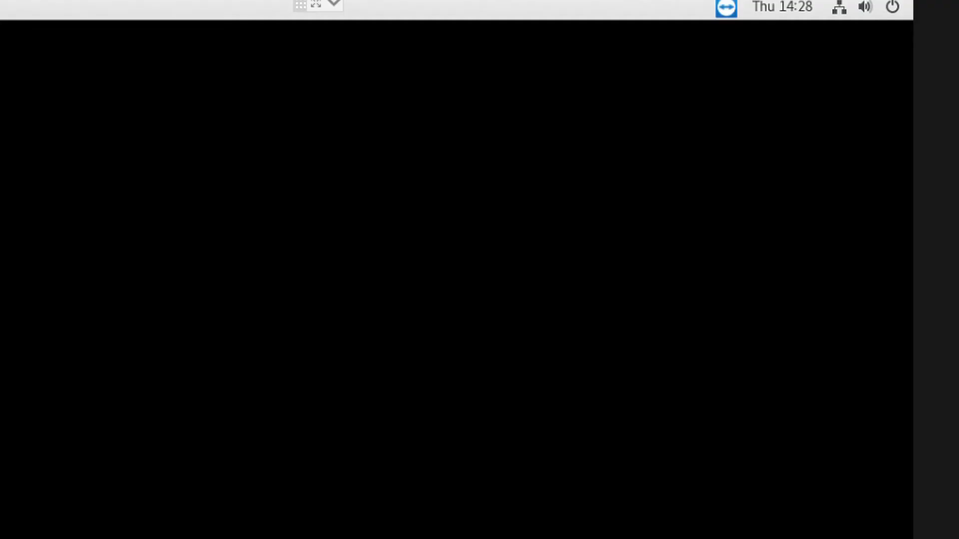
Step: Check online for updates on the Software Update page, finding version 1.2.0.36376 available
left_click(892, 7)
left_click(702, 183)
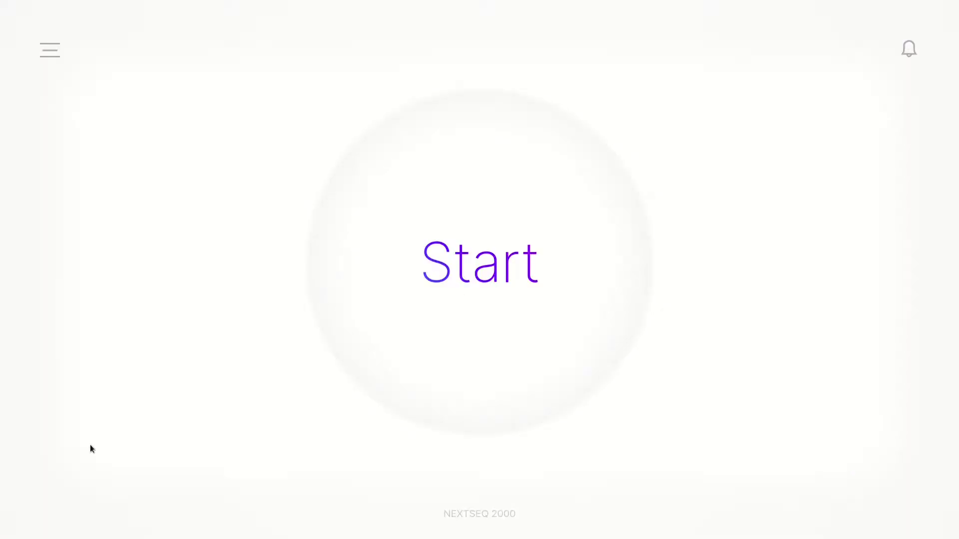
left_click(41, 43)
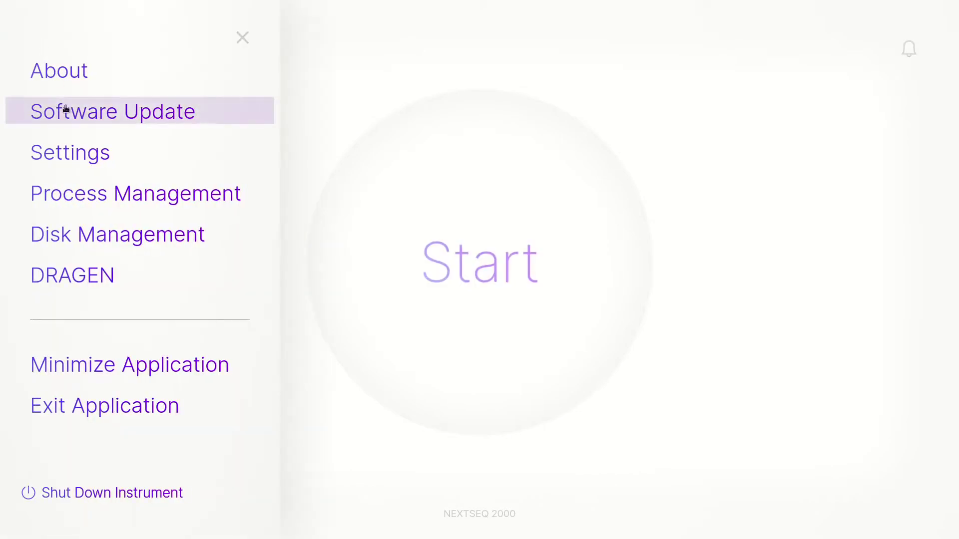
left_click(66, 109)
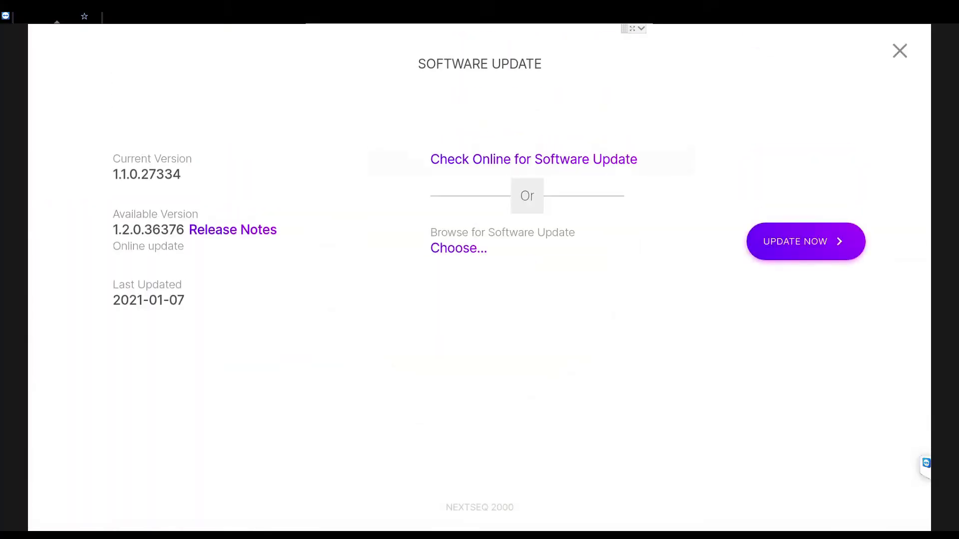
left_click(533, 160)
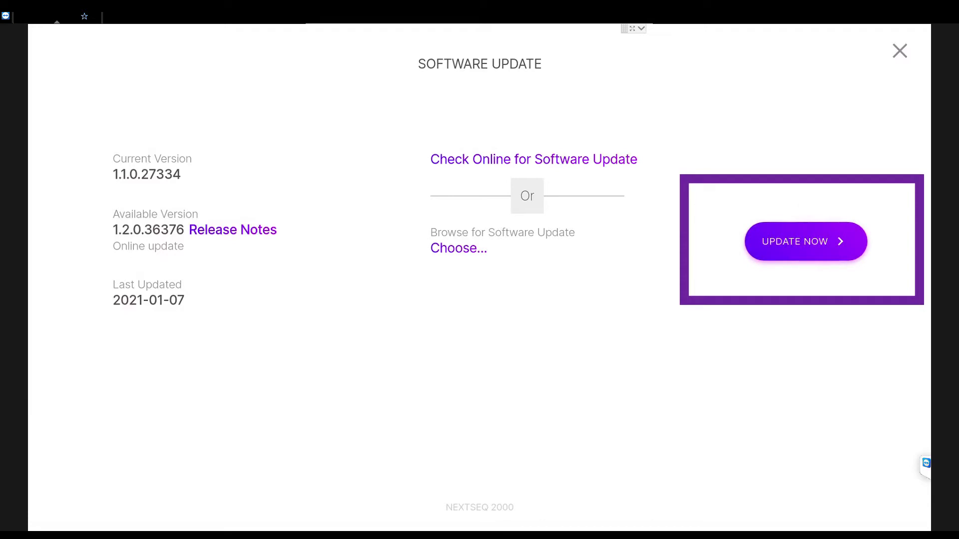
Step: Install the online update with the admin password, then restart the application
left_click(806, 241)
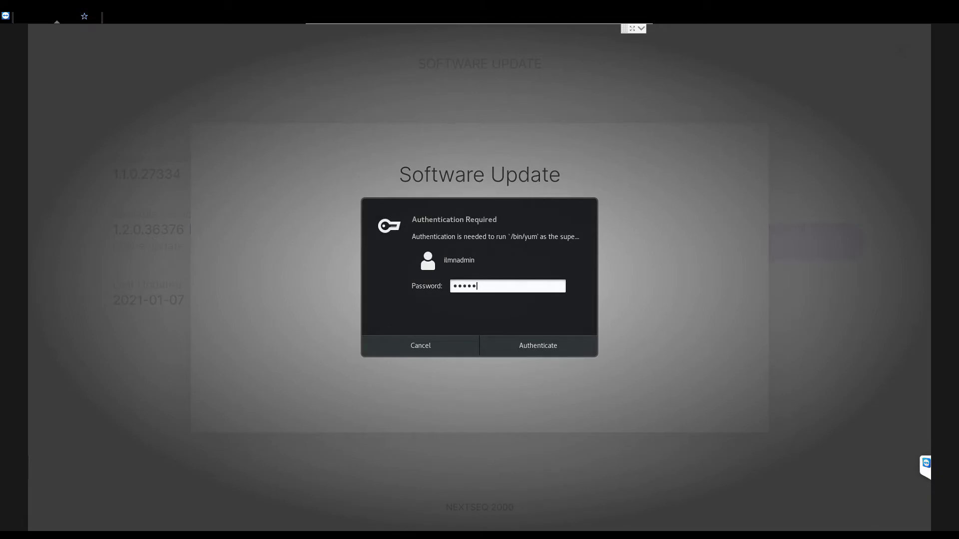
key("Return")
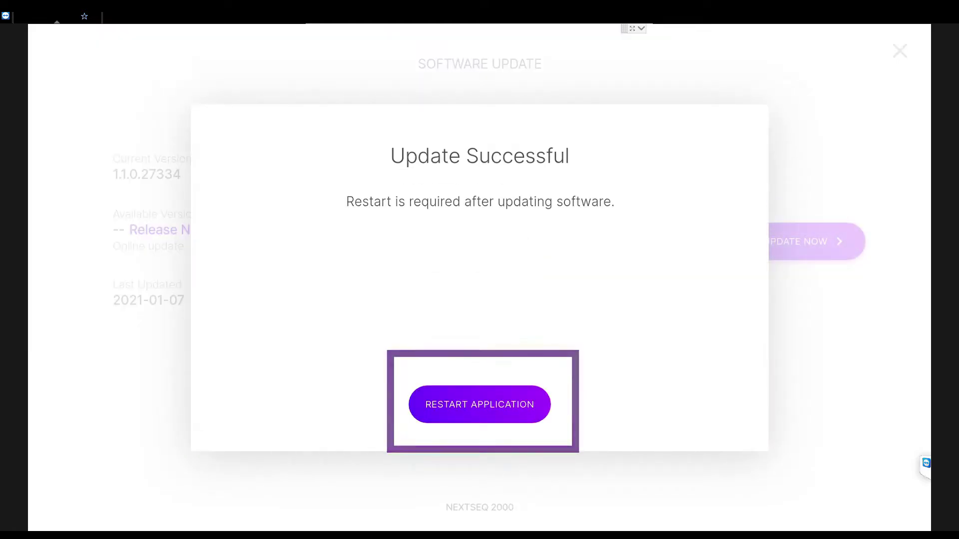
key("Return")
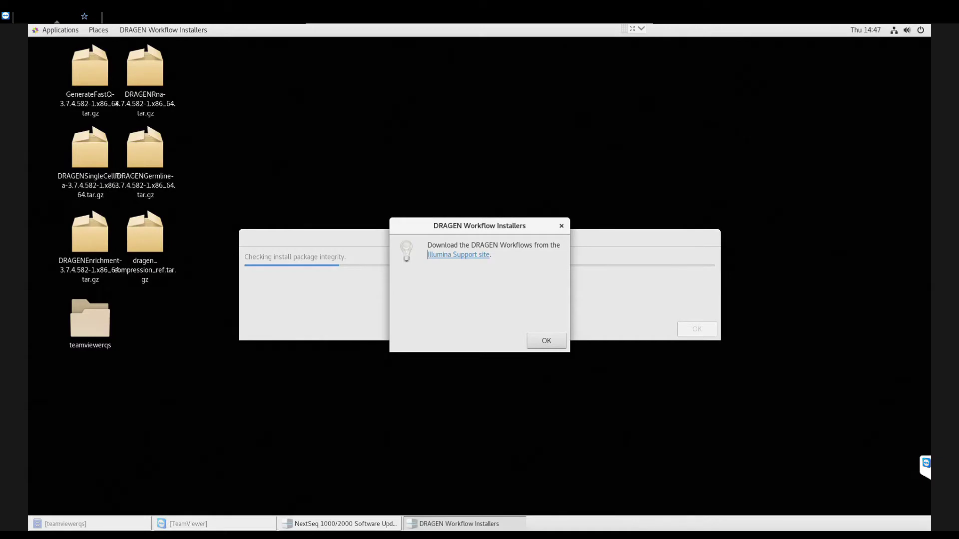
Step: Dismiss the DRAGEN Workflow Installers notice and authenticate the Phase 2 install through to completion
left_click(546, 340)
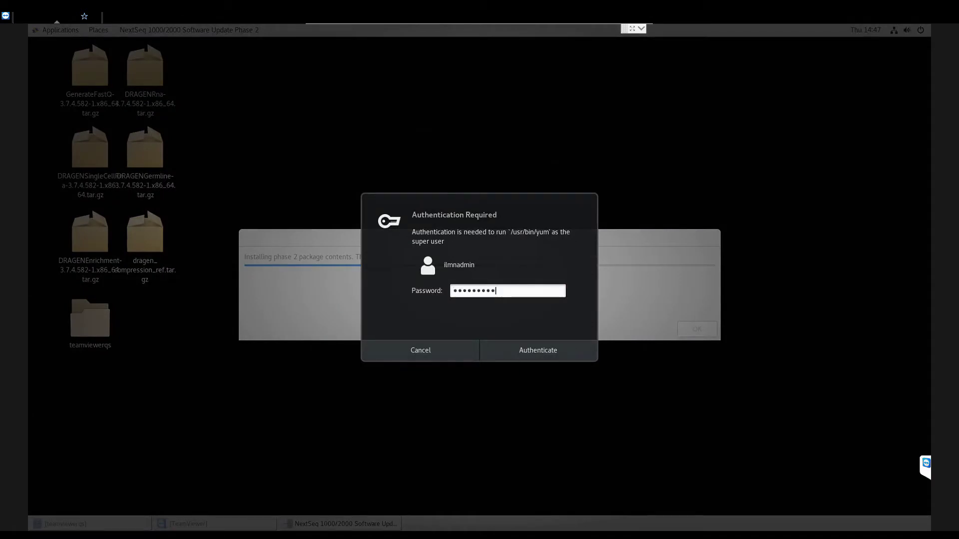
key("Return")
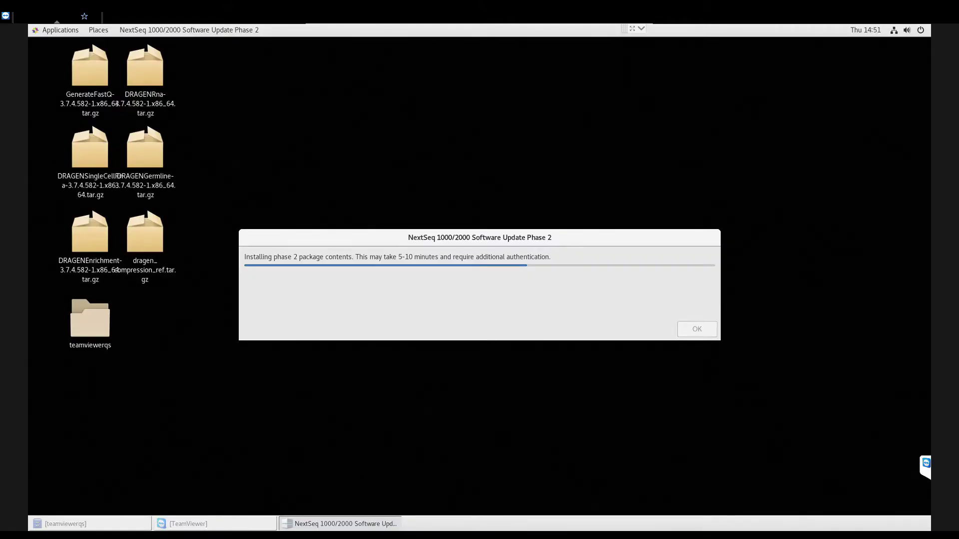
key("Return")
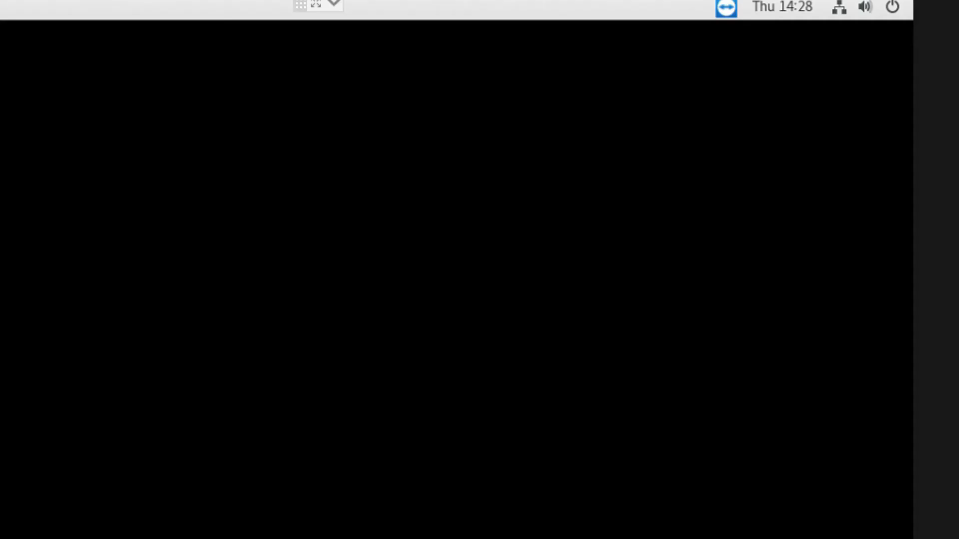
Step: Choose Switch User from the status menu's account options
key("Down")
key("Down")
key("Return")
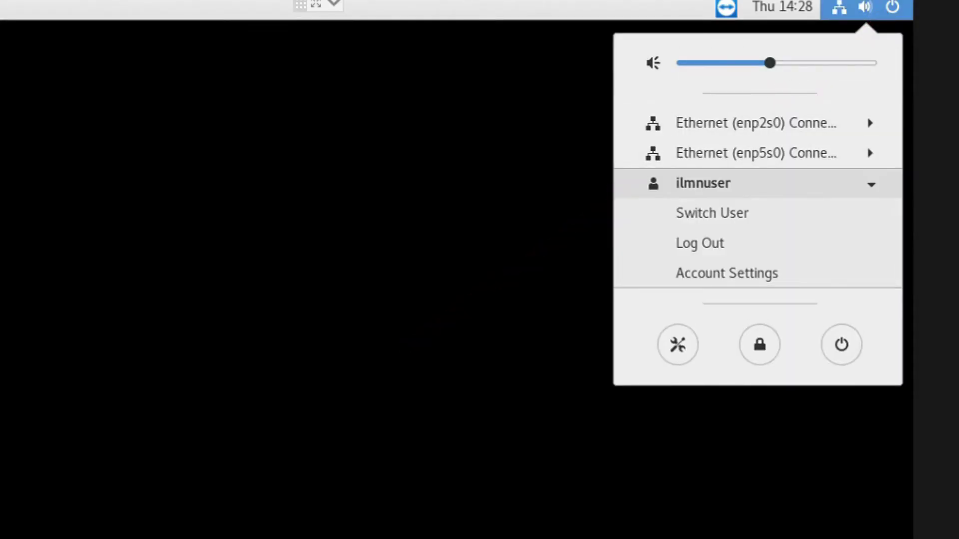
key("Down")
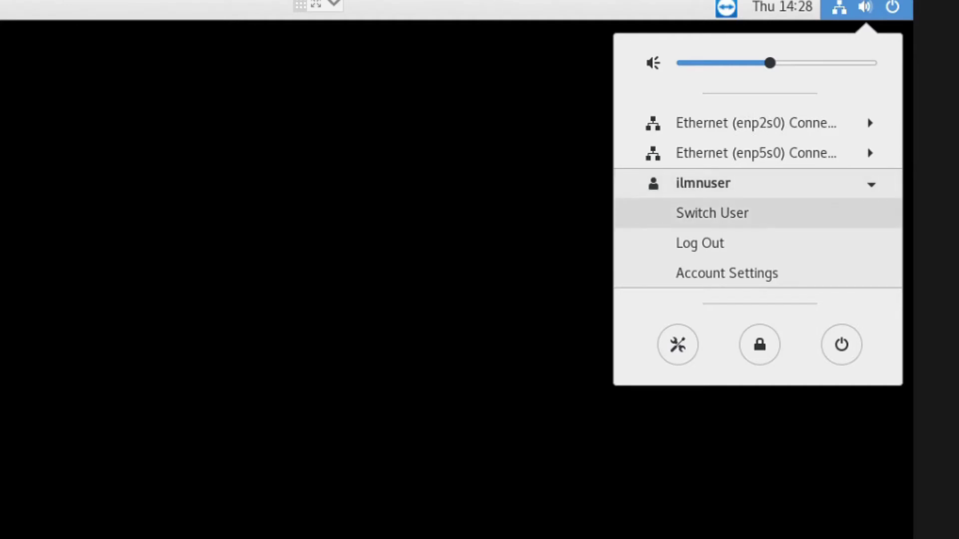
key("Down")
key("Up")
key("Return")
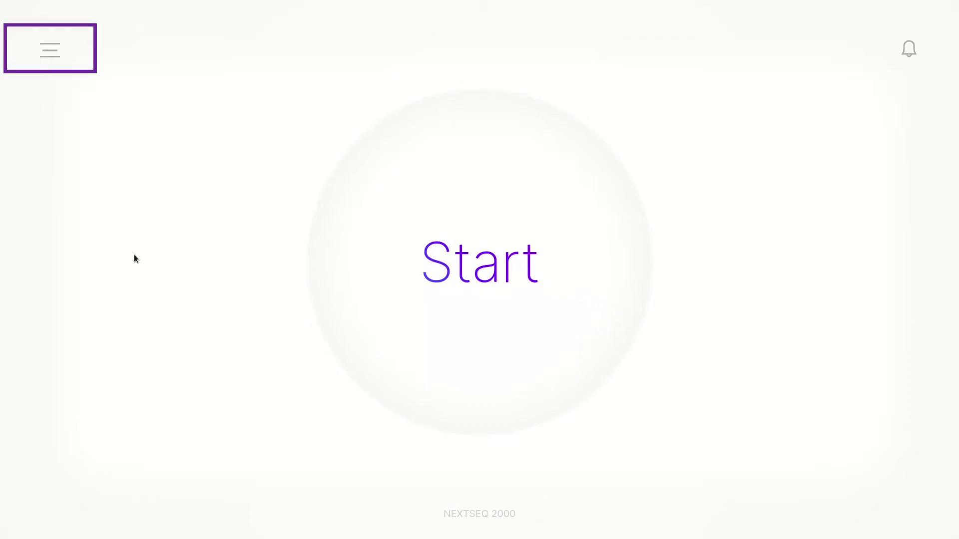
Step: Minimize the NextSeq control software and launch Chromium from Applications > Internet
left_click(53, 52)
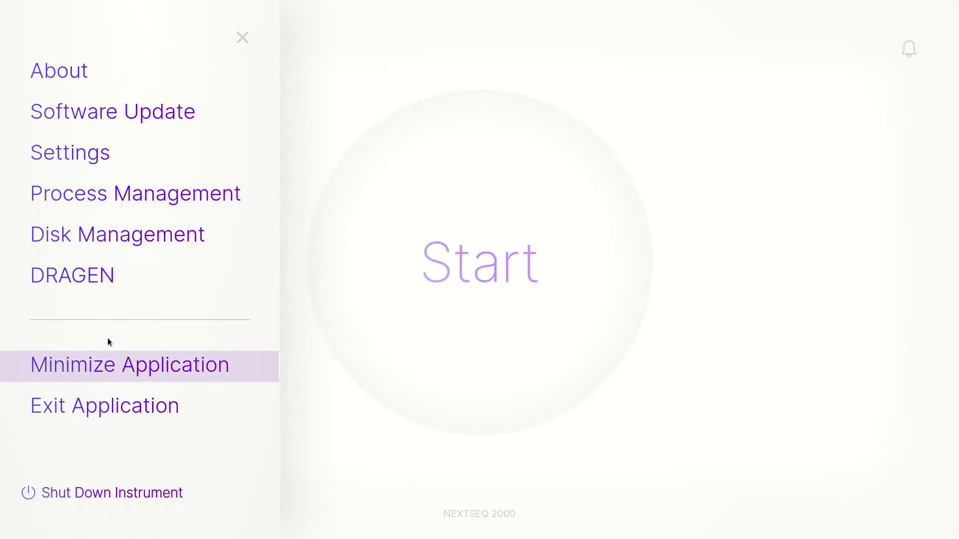
left_click(107, 371)
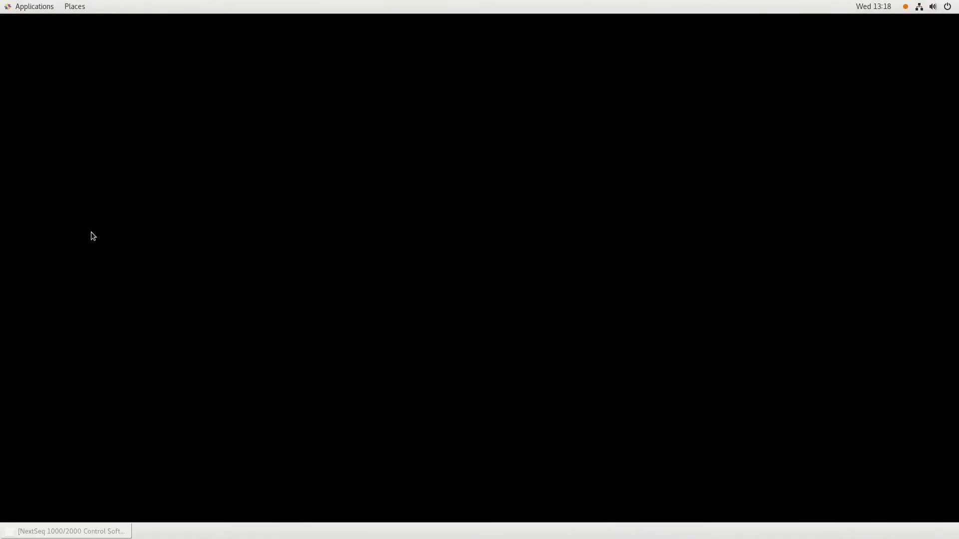
left_click(49, 4)
mouse_move(45, 100)
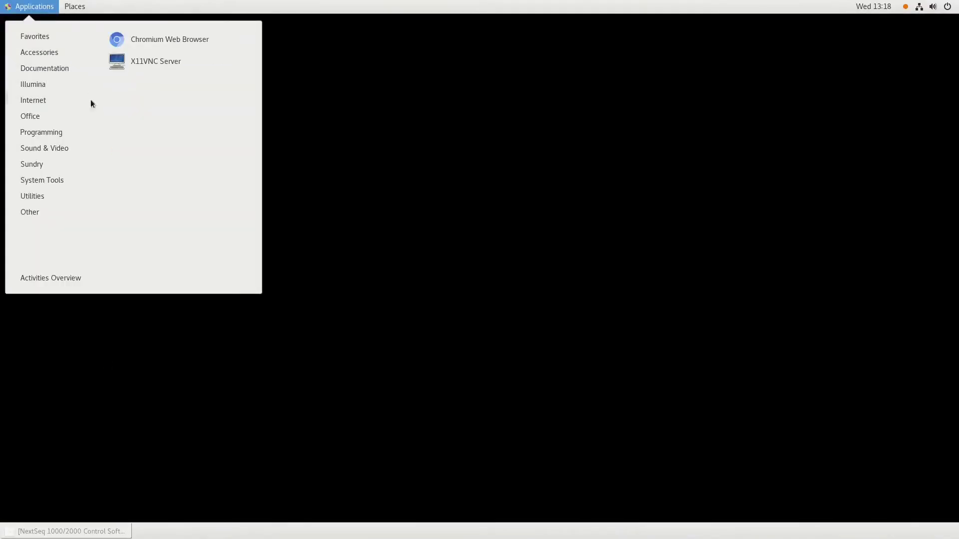
left_click(151, 40)
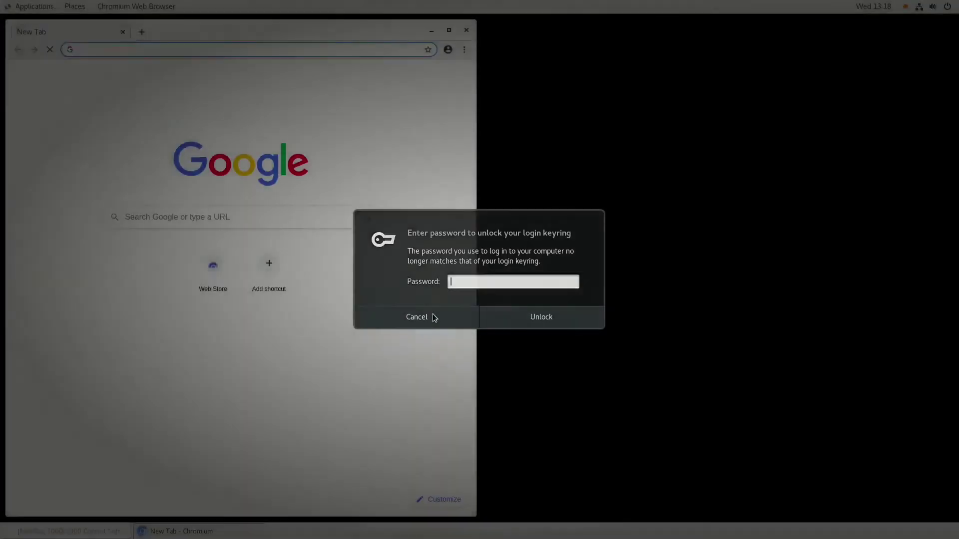
Step: Cancel the keyring prompt and go to illumina.com
left_click(433, 317)
type("illu")
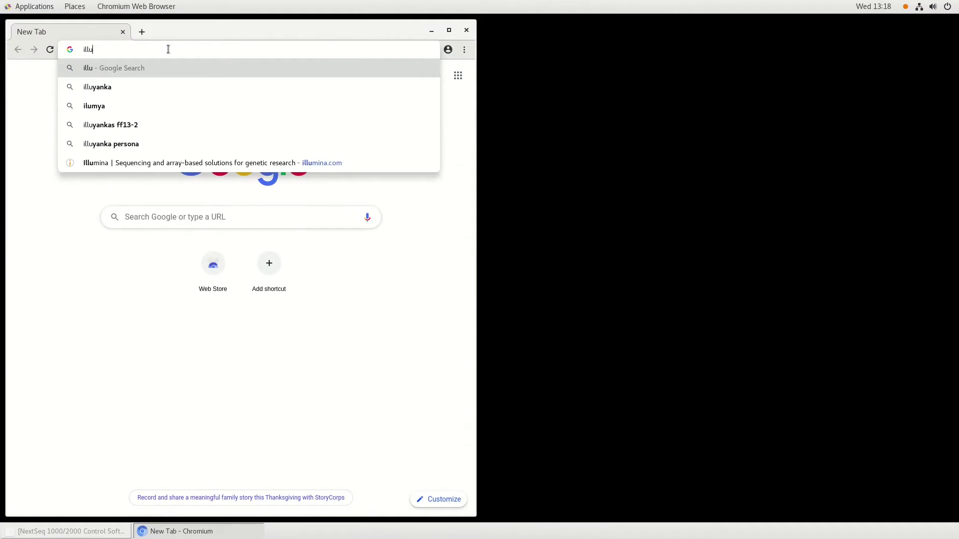
type("mina.com")
key("Return")
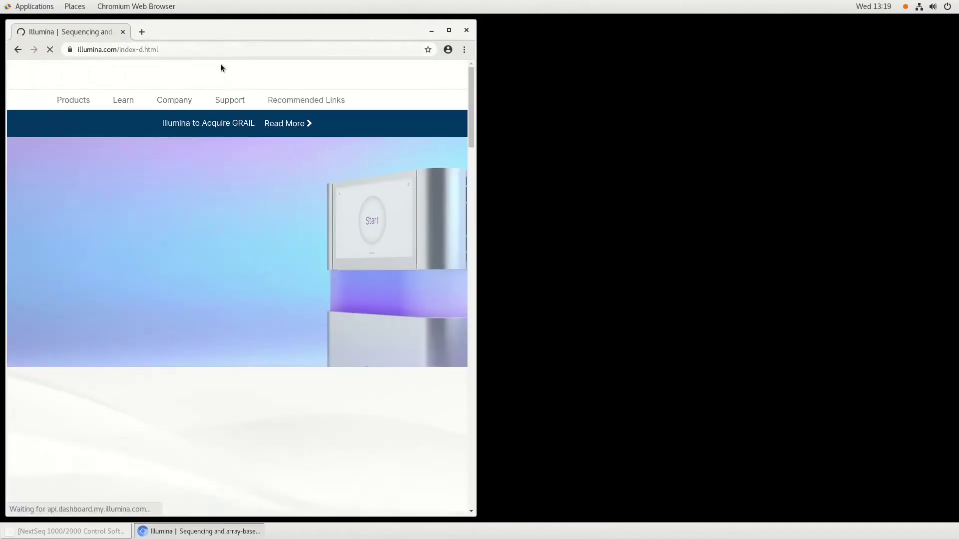
Step: Open the NextSeq 1000/2000 Software Downloads list via Support > Instrument Support and expand the control suite's options
left_click(230, 99)
mouse_move(114, 127)
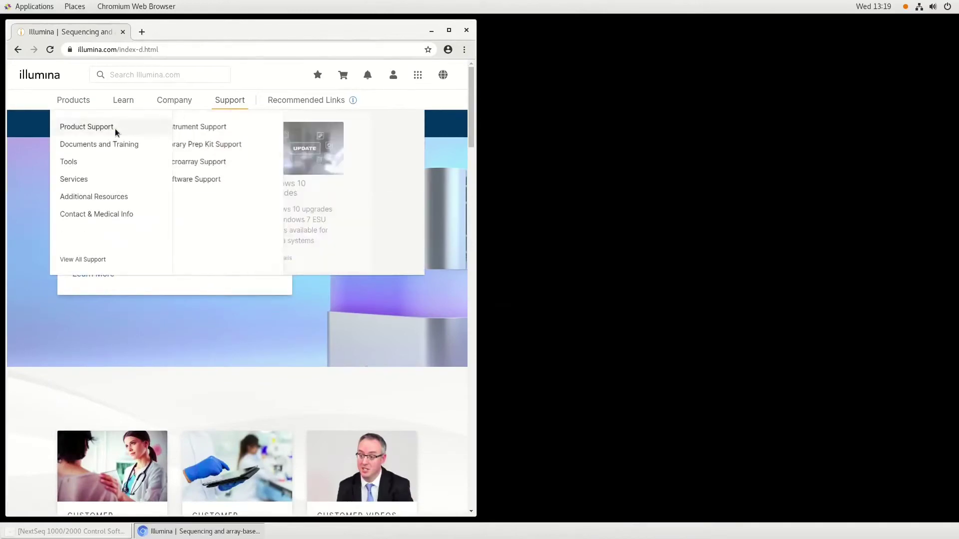
left_click(190, 128)
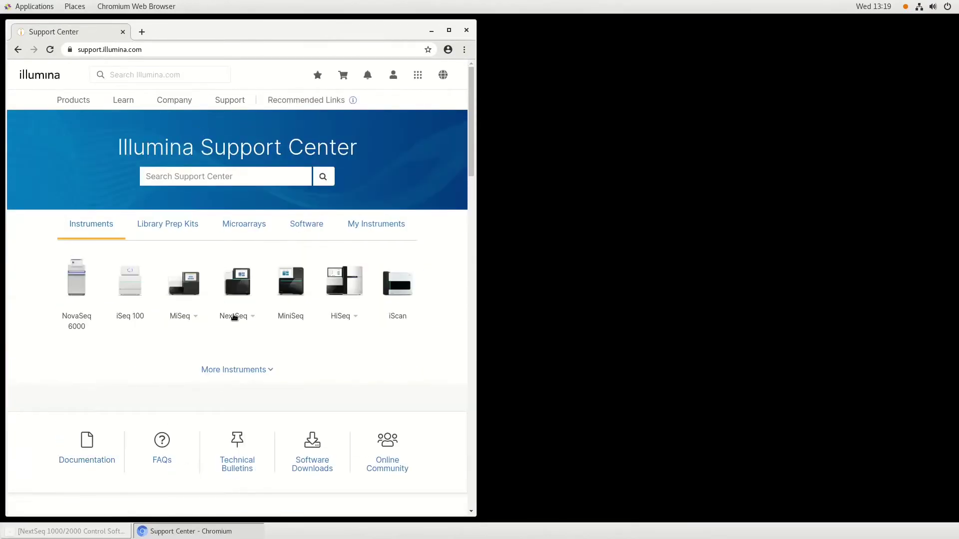
left_click(234, 316)
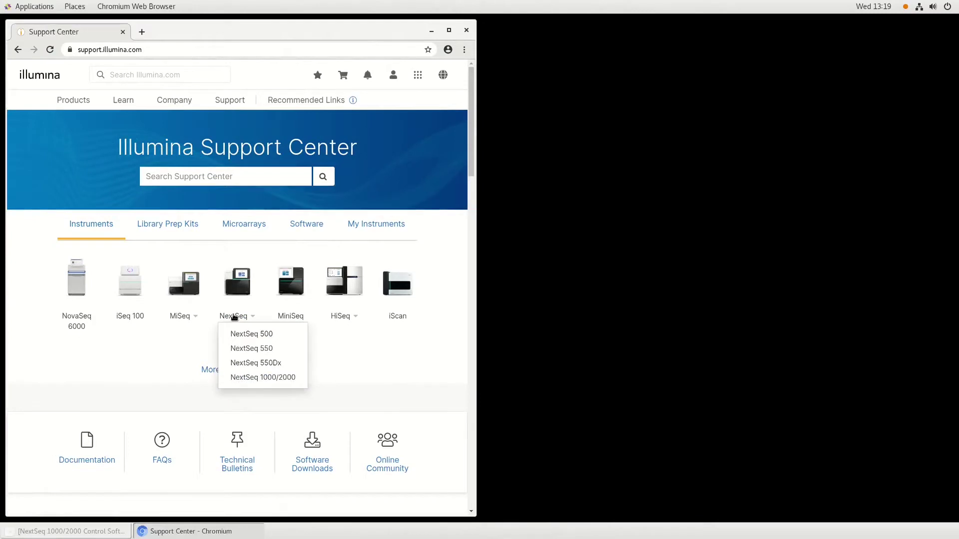
left_click(248, 378)
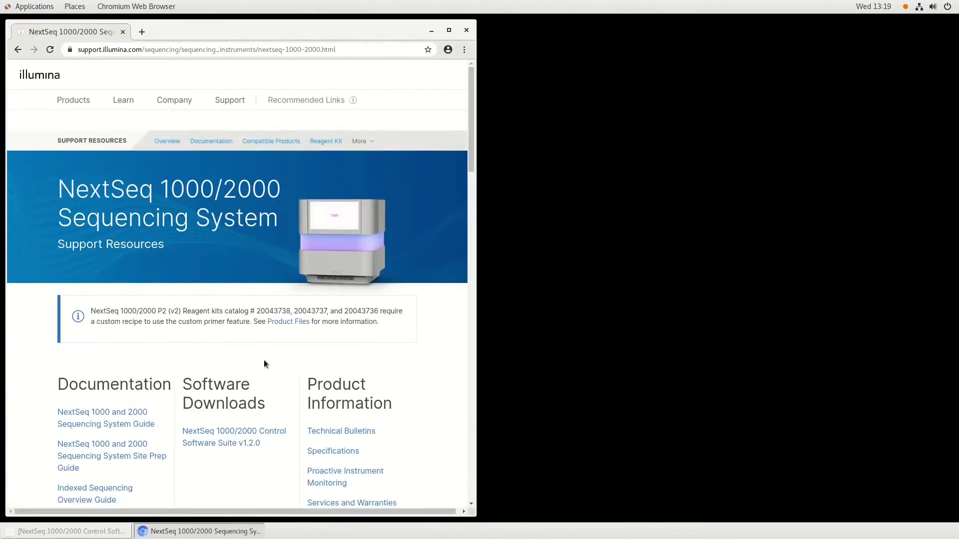
scroll(270, 325, "down", 2)
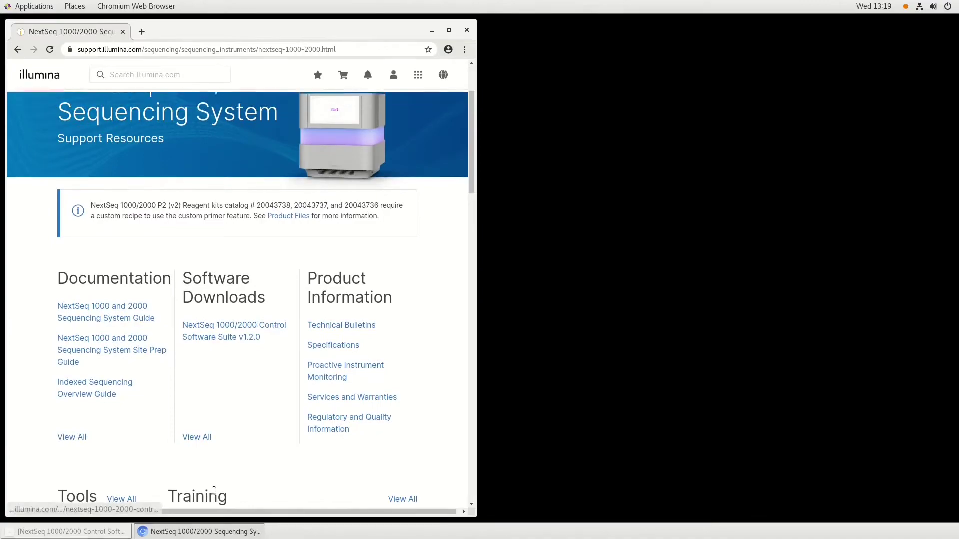
left_click(197, 438)
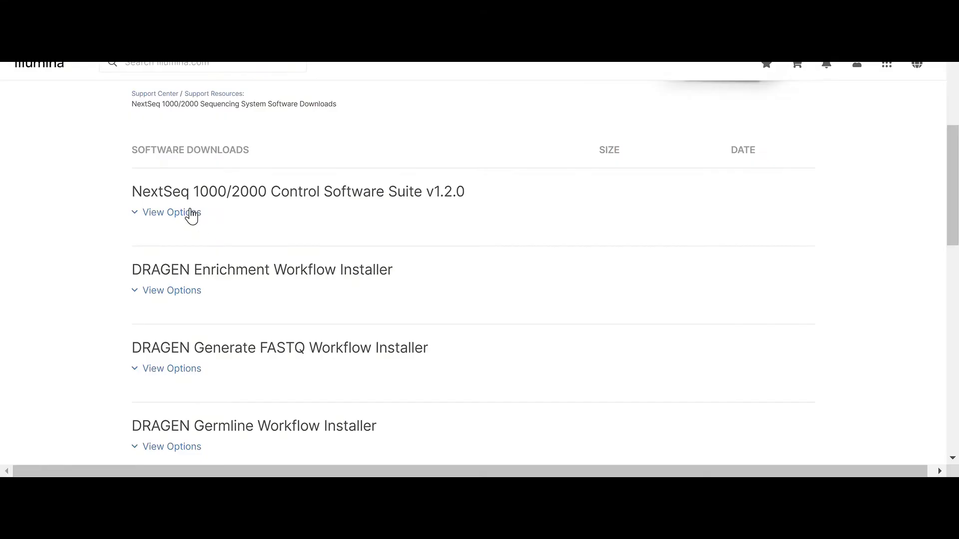
left_click(192, 214)
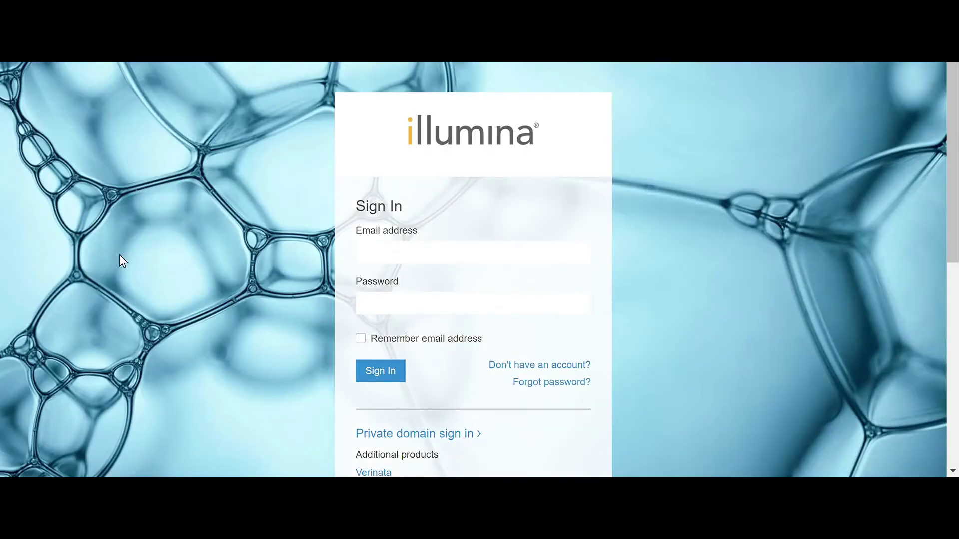
Step: Sign in to the Illumina account with the account e-mail and password
left_click(387, 259)
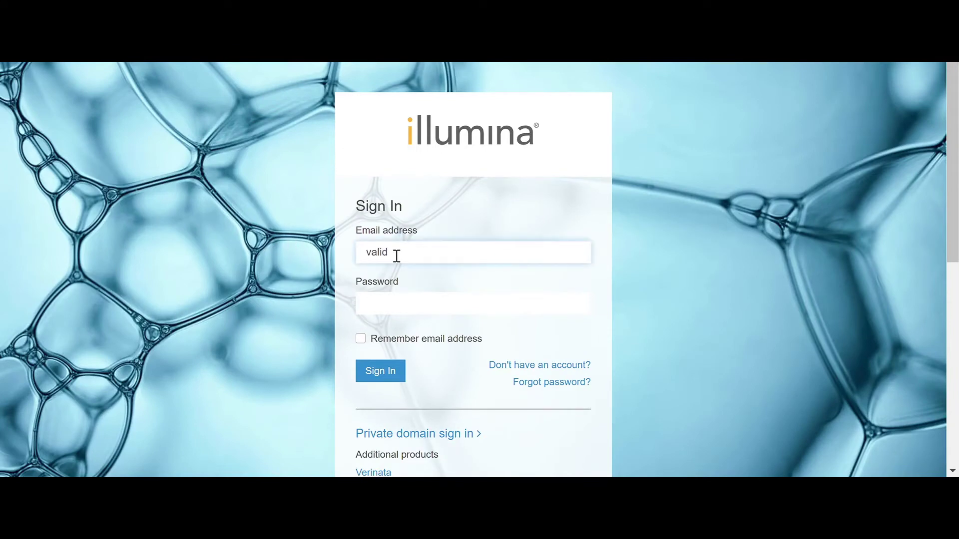
left_click(398, 276)
left_click(413, 308)
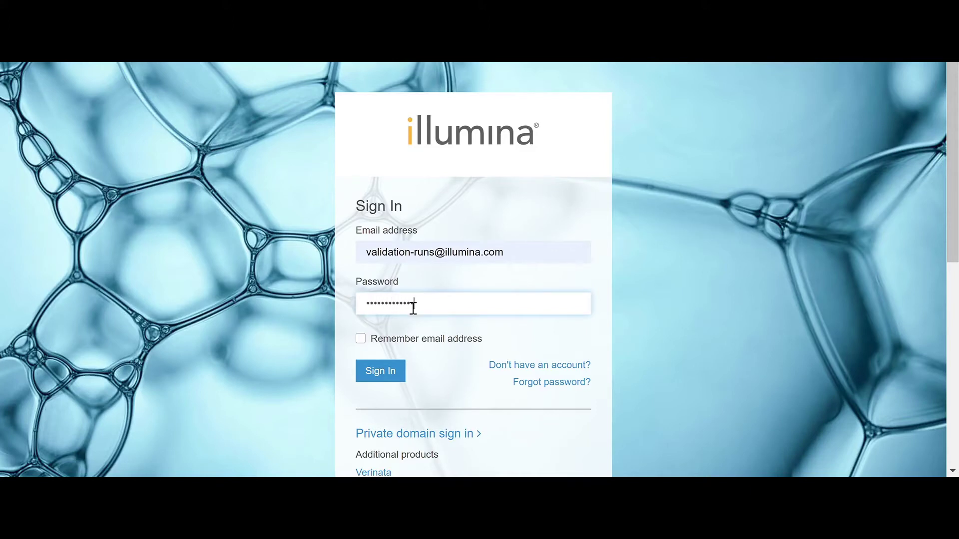
left_click(400, 382)
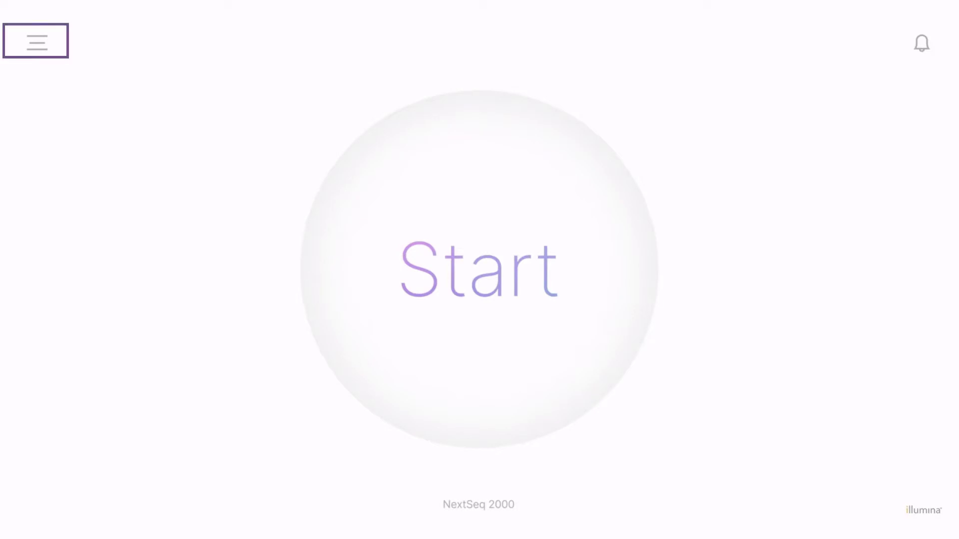
Step: Select the nextseq1k2k system suite tar.gz package from Downloads as the local update
left_click(38, 43)
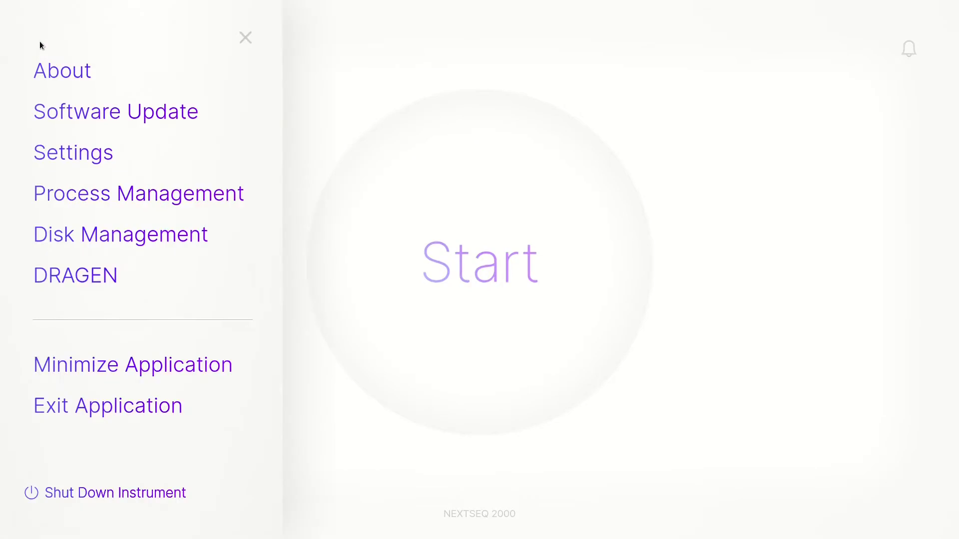
left_click(65, 109)
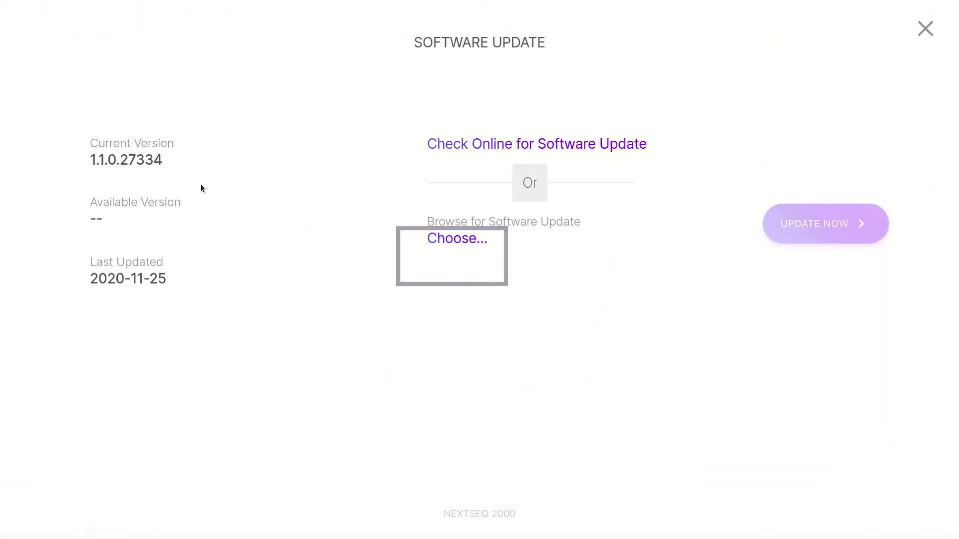
left_click(454, 238)
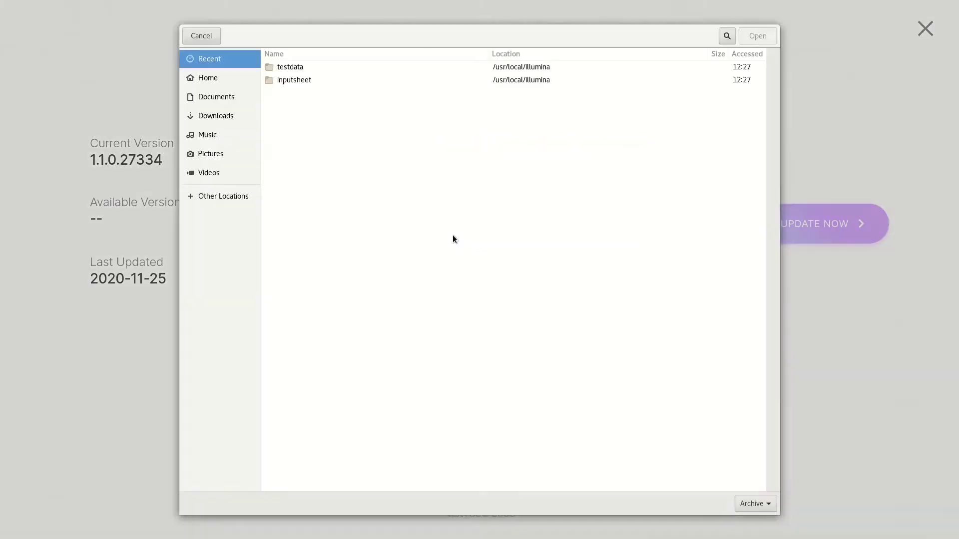
left_click(209, 104)
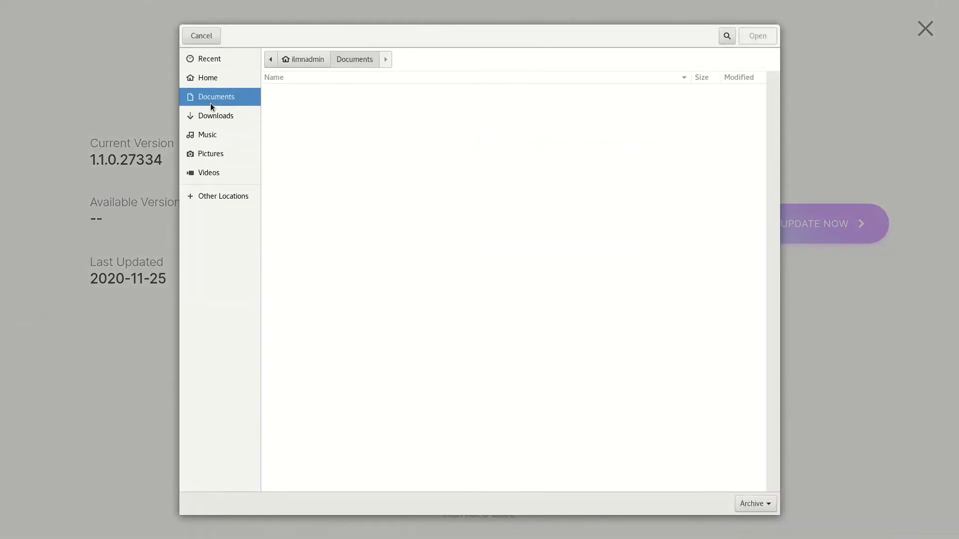
left_click(237, 118)
double_click(307, 169)
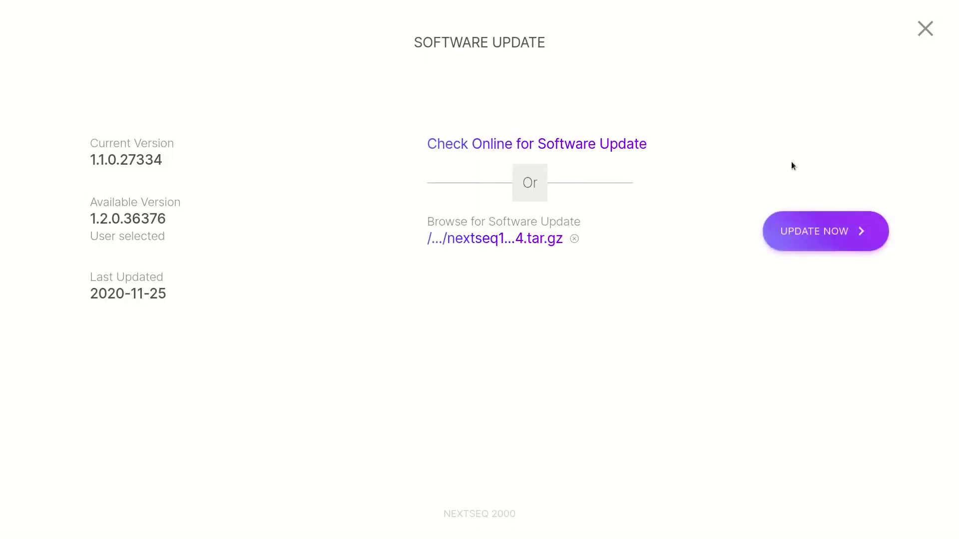
Step: Install the local update package with the admin password and restart the control software
left_click(824, 227)
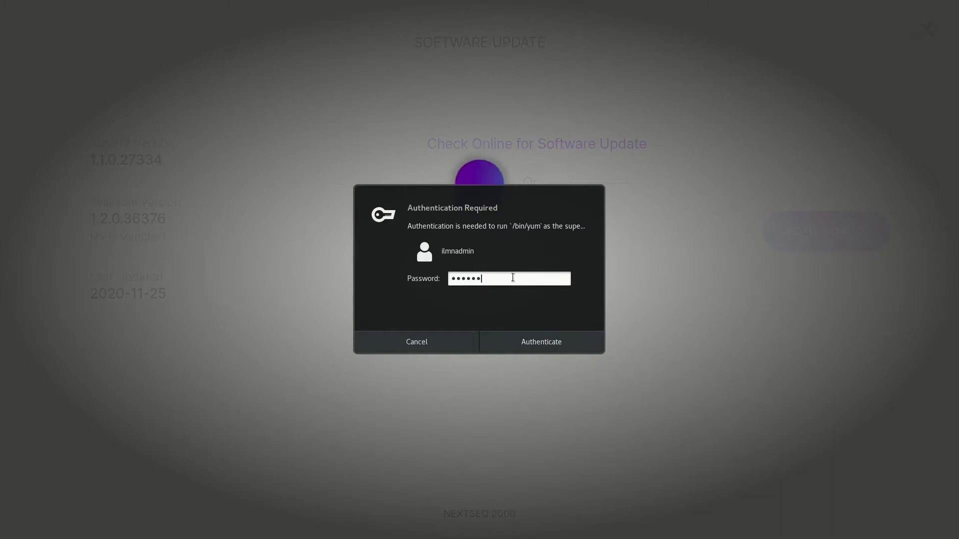
key("Return")
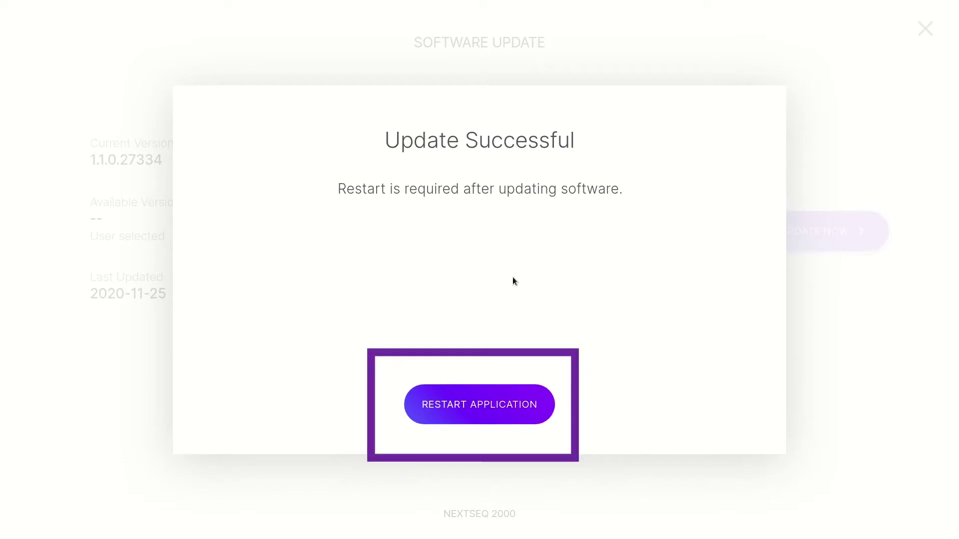
left_click(470, 405)
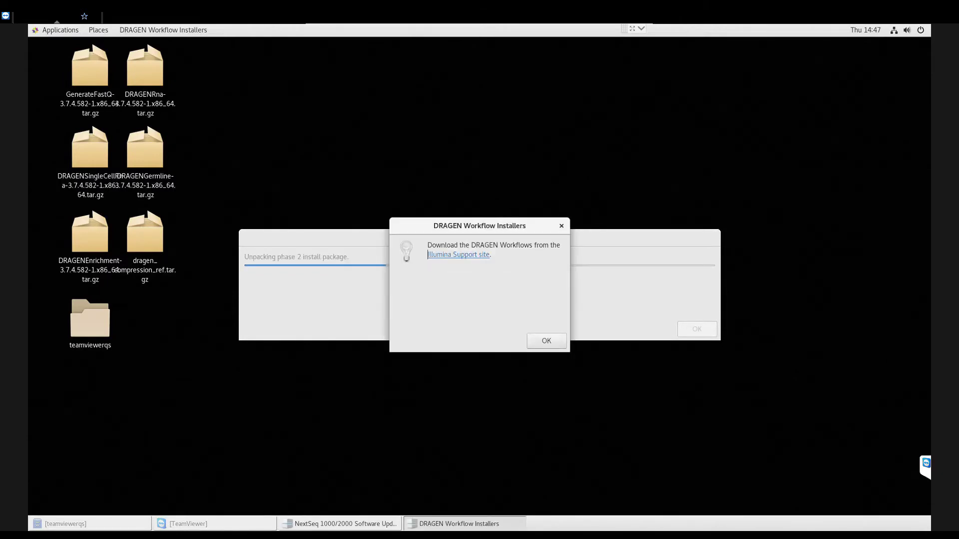
Step: Dismiss the DRAGEN notice, authenticate Phase 2 with the admin password, and acknowledge completion
left_click(547, 340)
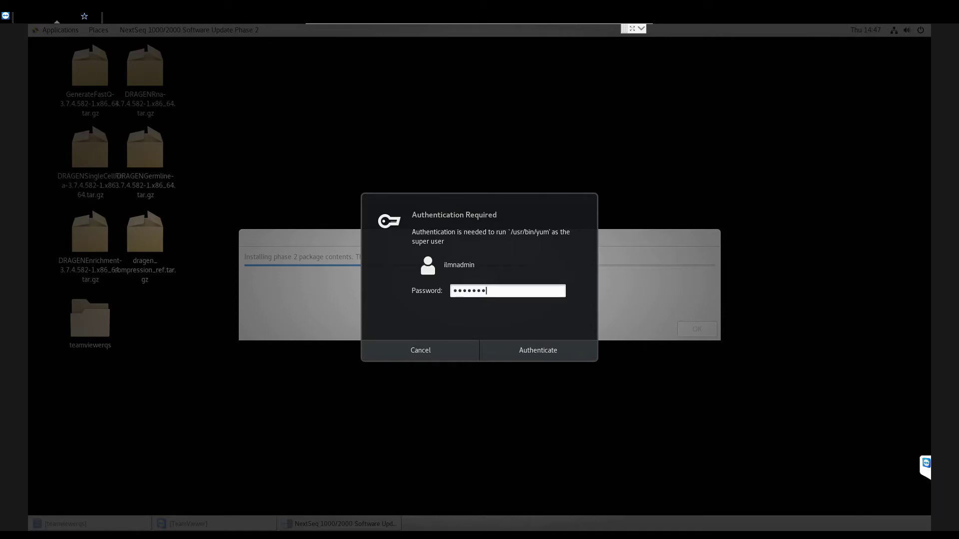
key("Return")
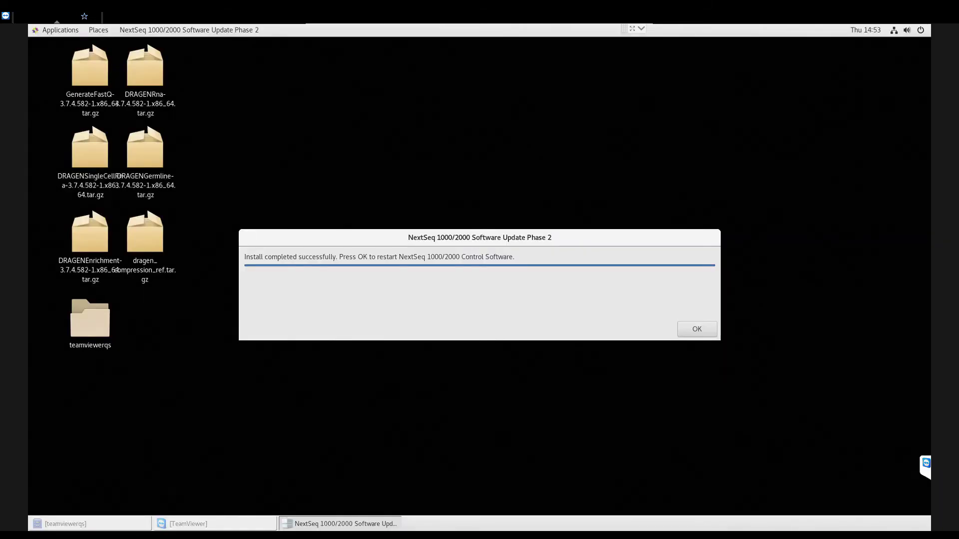
key("Return")
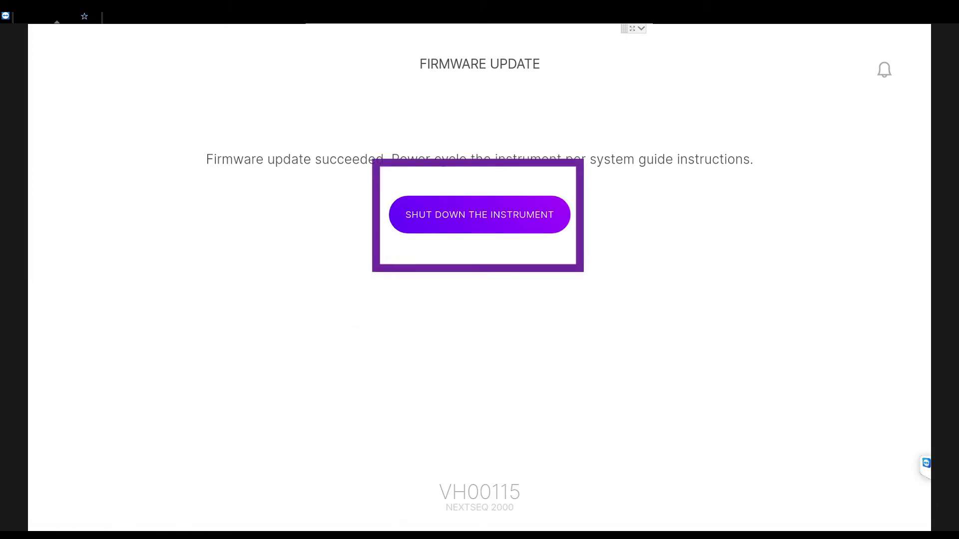
Step: Shut down the instrument to power cycle it after the firmware update
left_click(479, 215)
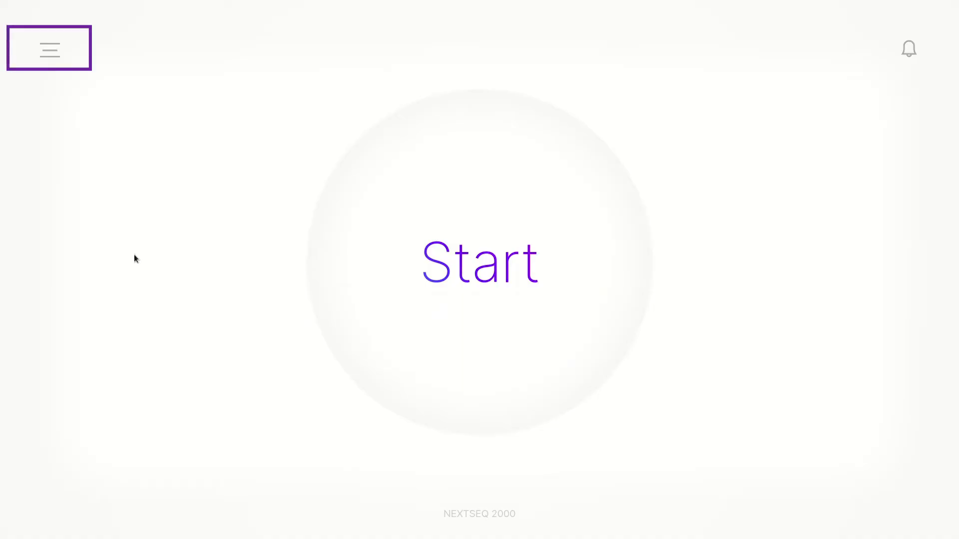
Step: Minimize the control software from its main menu to reach the GNOME desktop
left_click(50, 50)
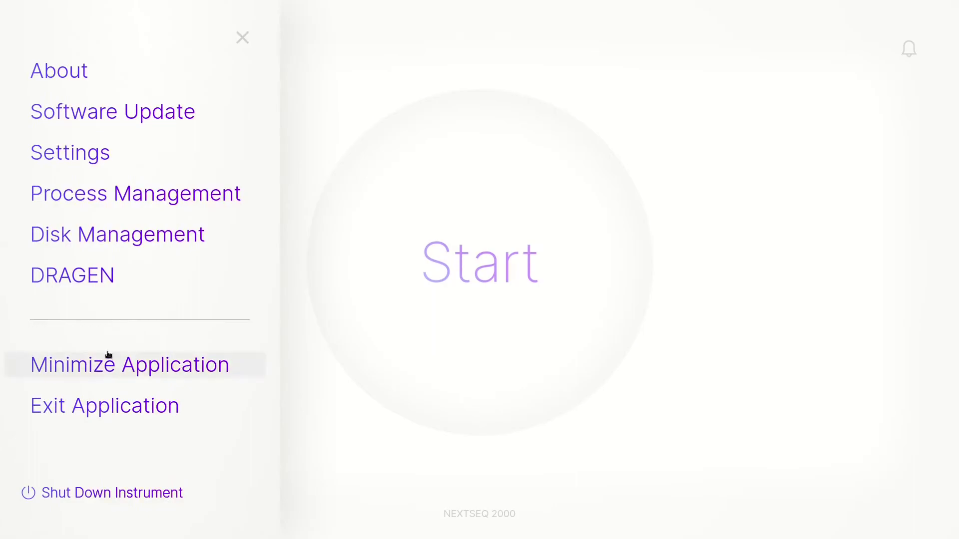
left_click(107, 369)
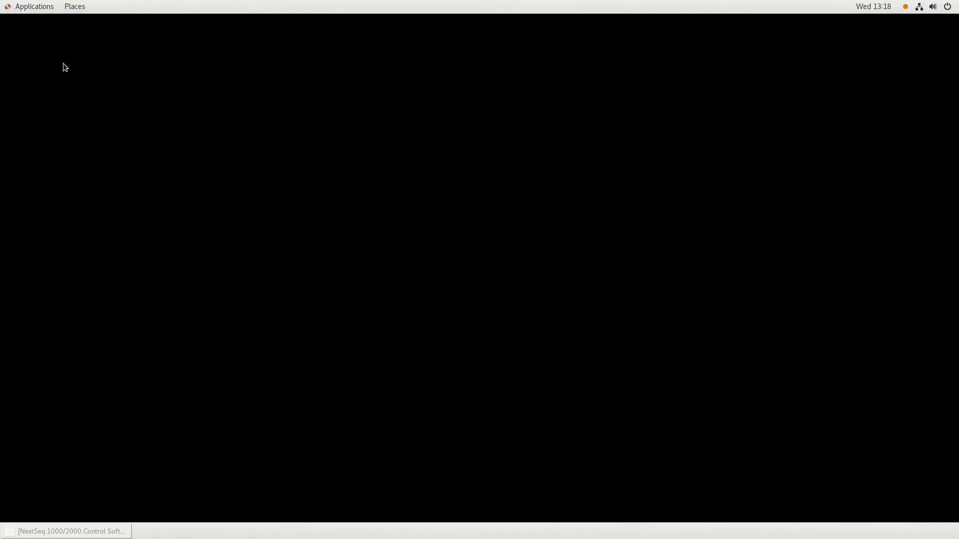
left_click(34, 6)
Step: Launch Chromium, dismiss the keyring prompt, and go to illumina.com
mouse_move(44, 104)
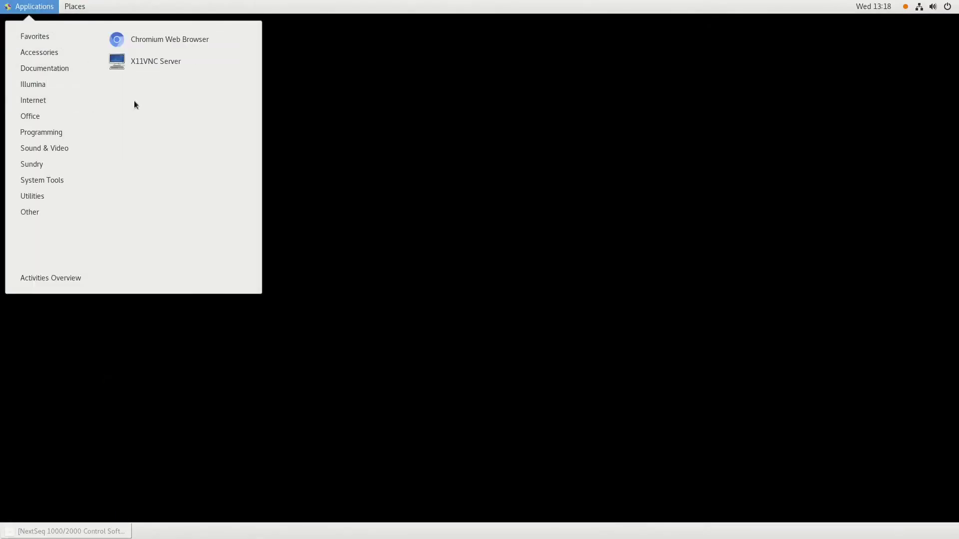
left_click(150, 41)
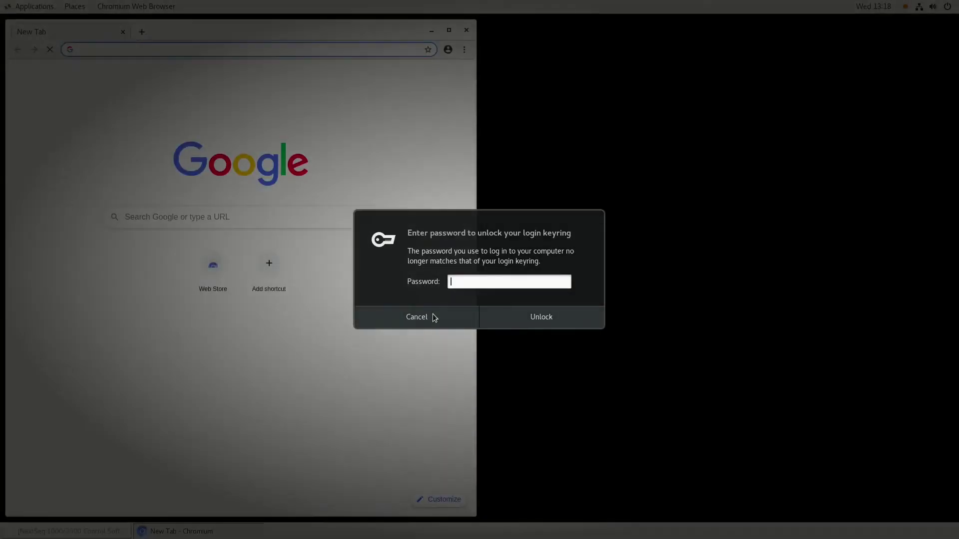
left_click(432, 315)
type("illumina.com")
key("Return")
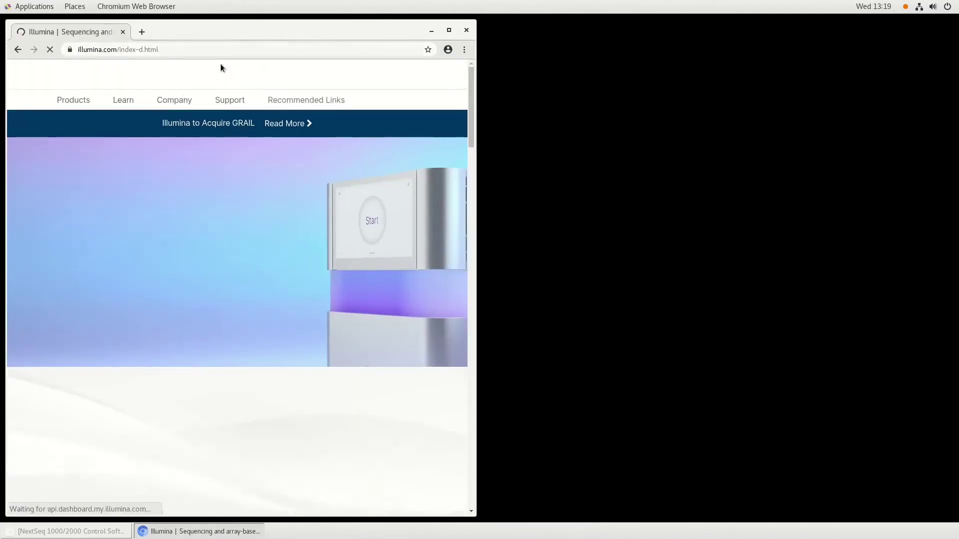
Step: Go to Support > Instrument Support > NextSeq 1000/2000 and view all Software Downloads
left_click(230, 99)
mouse_move(115, 131)
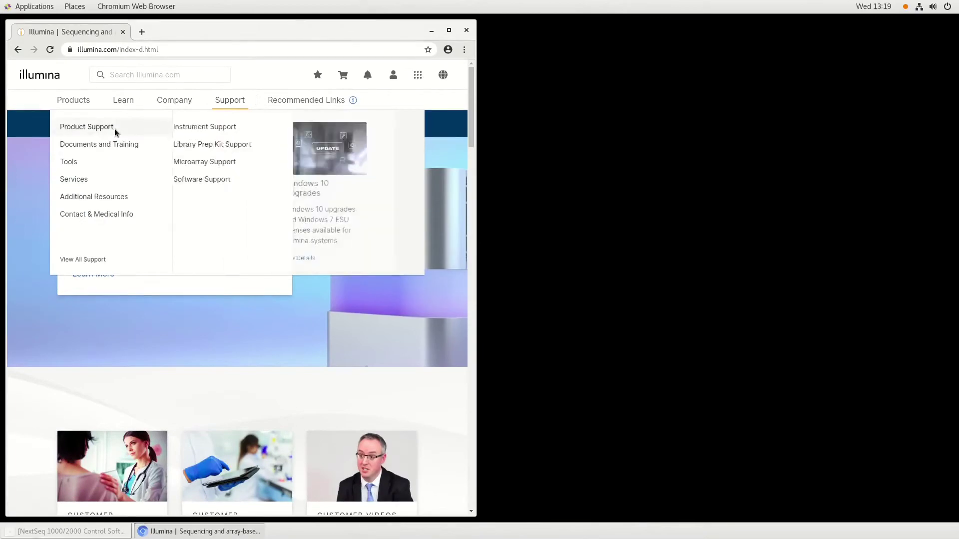
left_click(199, 127)
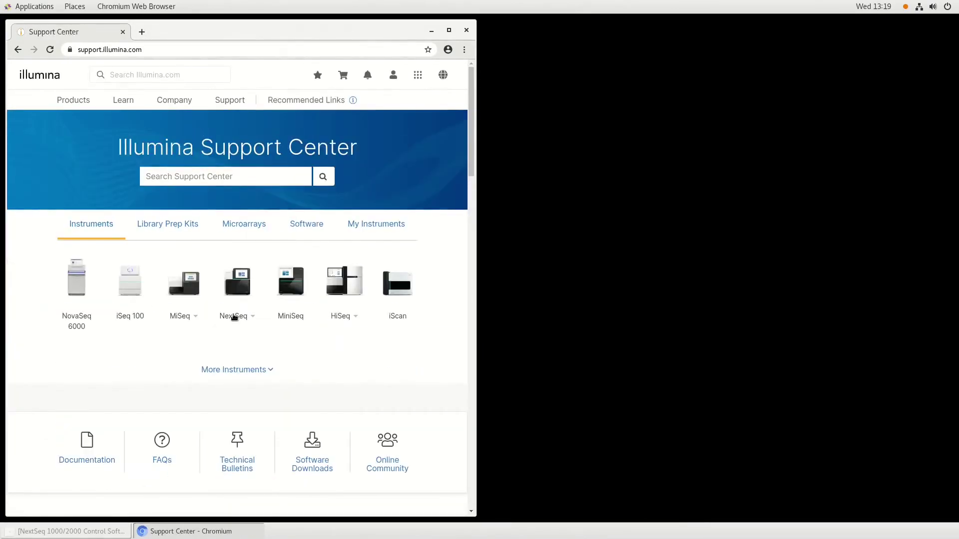
left_click(234, 318)
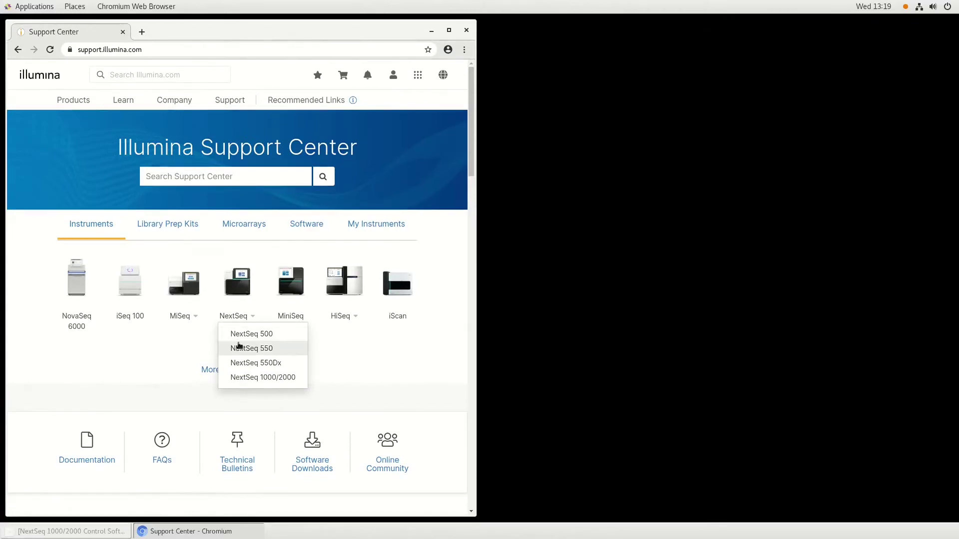
left_click(247, 378)
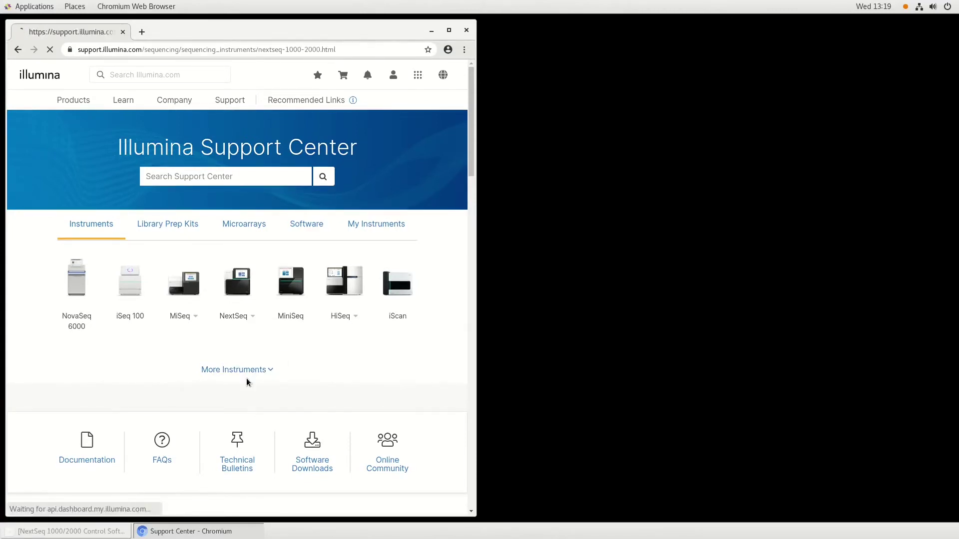
scroll(270, 325, "down", 4)
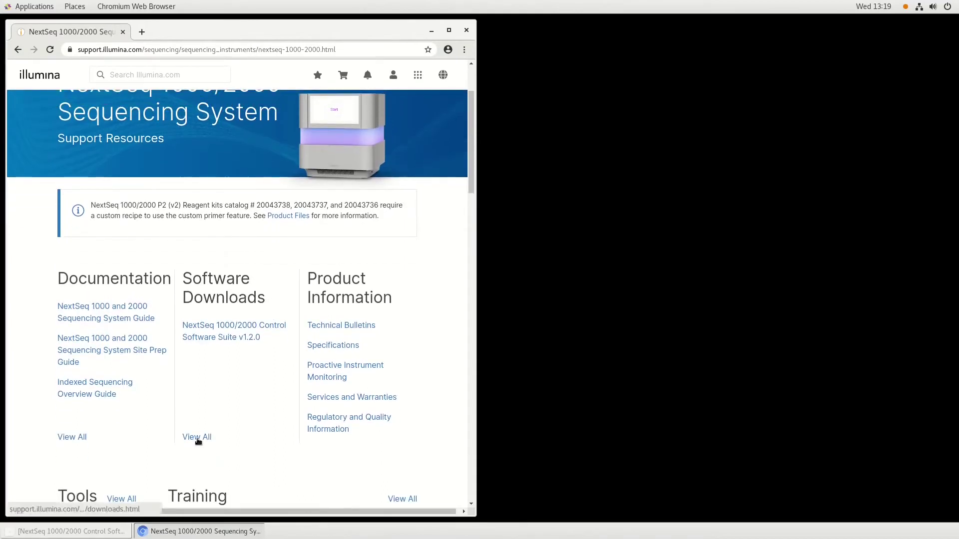
left_click(197, 437)
scroll(217, 166, "down", 2)
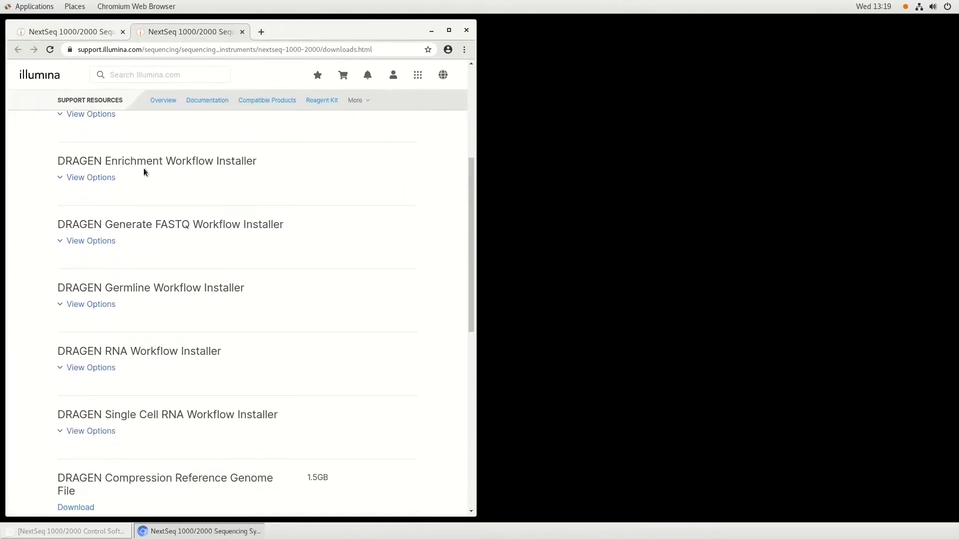
Step: Start the DRAGEN Enrichment v3.7.4 tar.gz download and sign in with the account e-mail and password
left_click(79, 178)
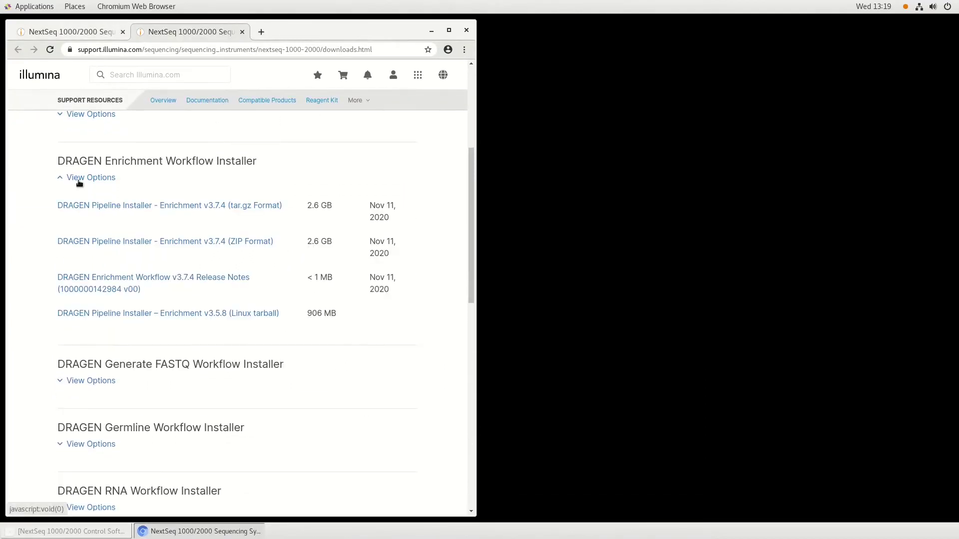
left_click(88, 207)
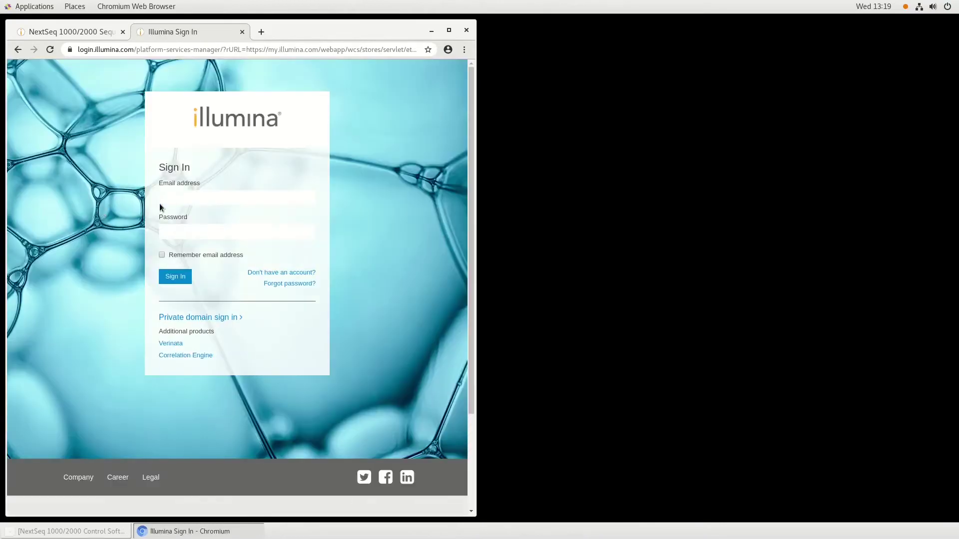
left_click(172, 198)
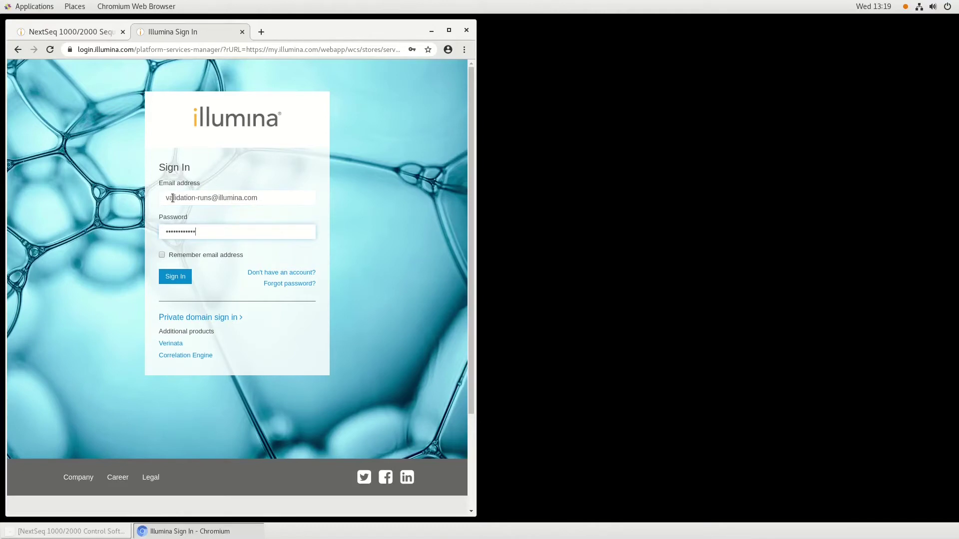
key("Return")
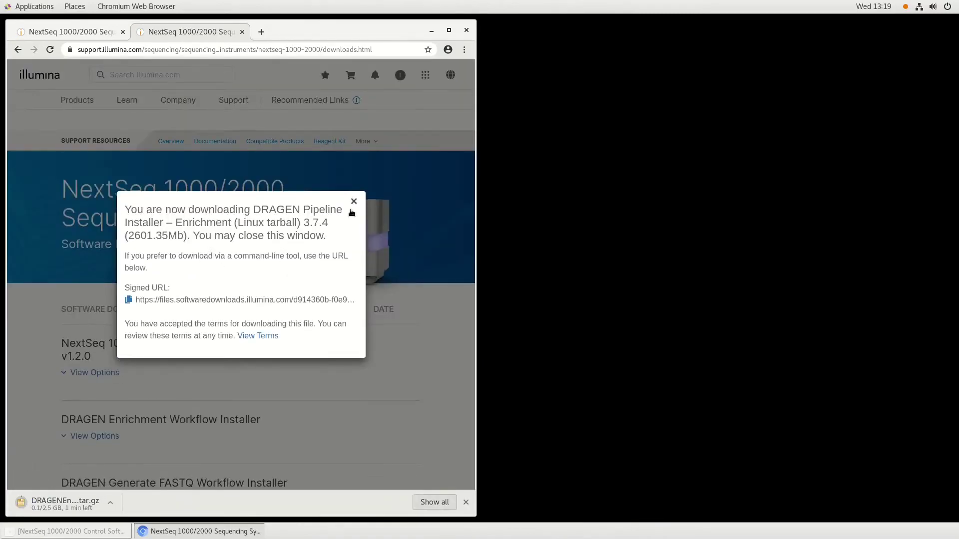
Step: Download the DRAGEN Generate FASTQ installer and allow the site to download multiple files
left_click(354, 202)
scroll(240, 242, "down", 5)
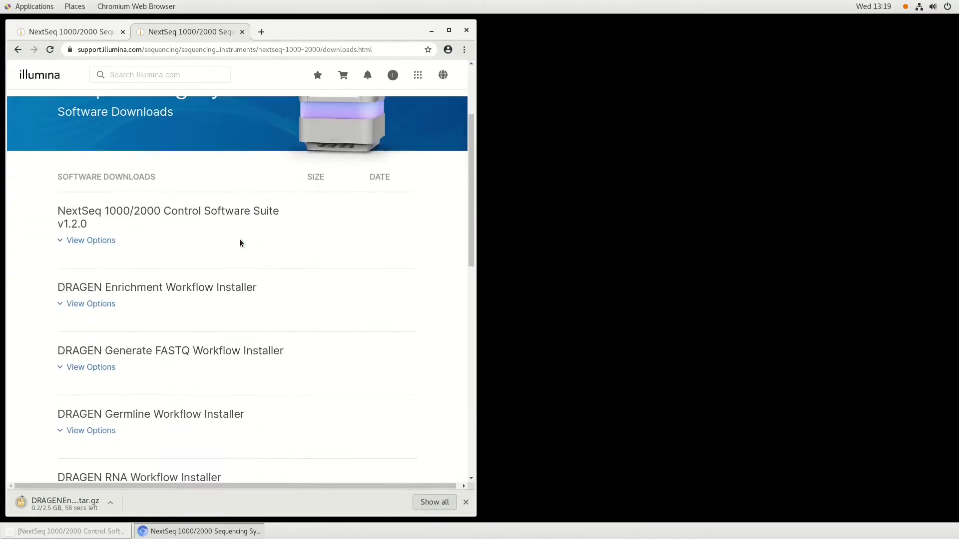
left_click(111, 314)
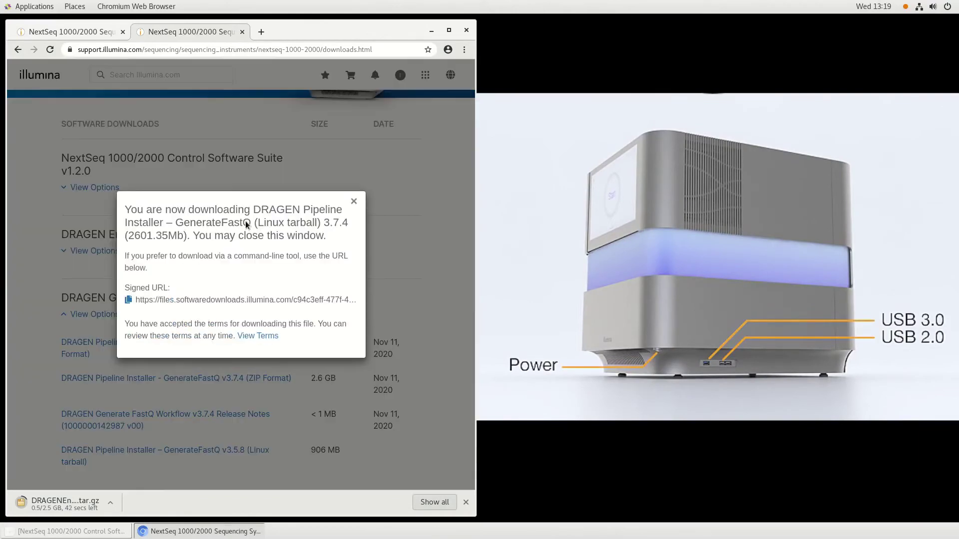
left_click(353, 201)
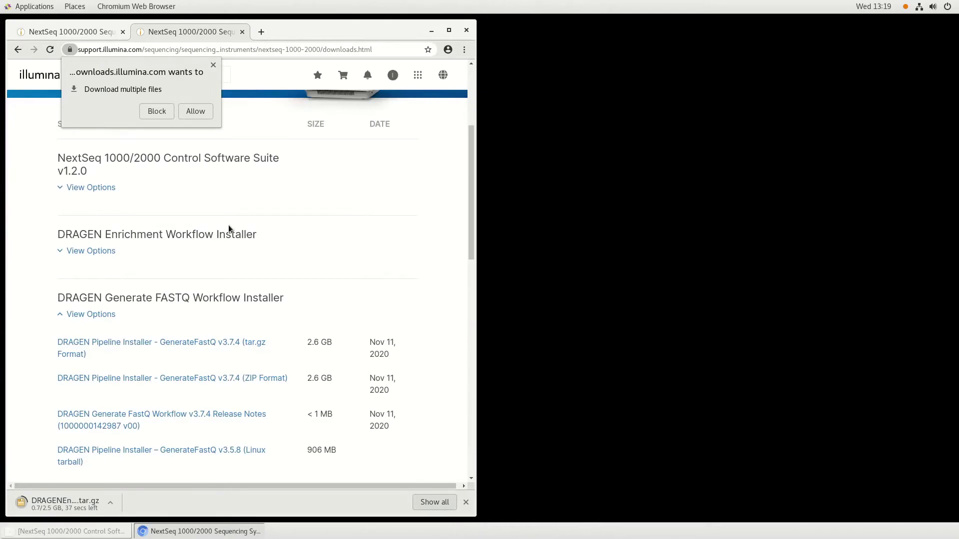
left_click(188, 117)
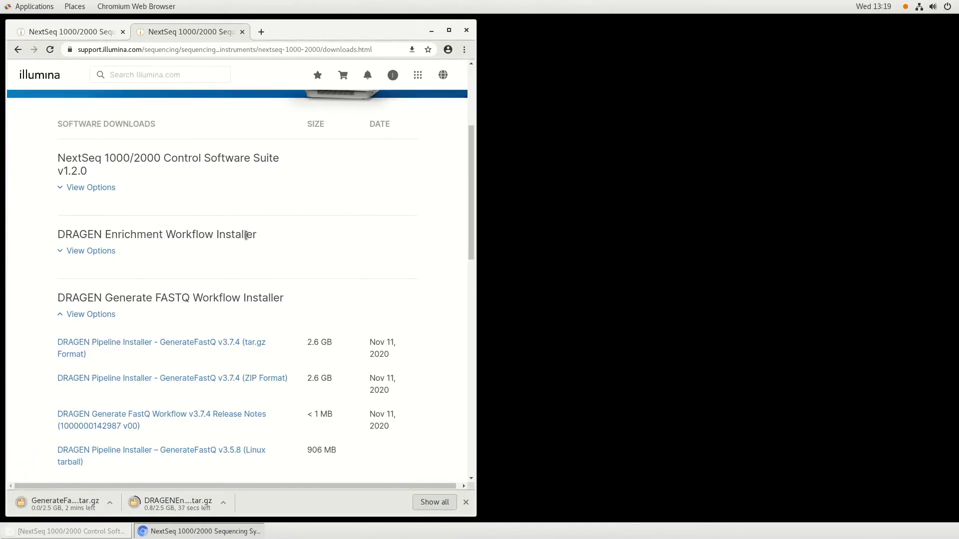
scroll(246, 235, "down", 3)
scroll(244, 236, "down", 2)
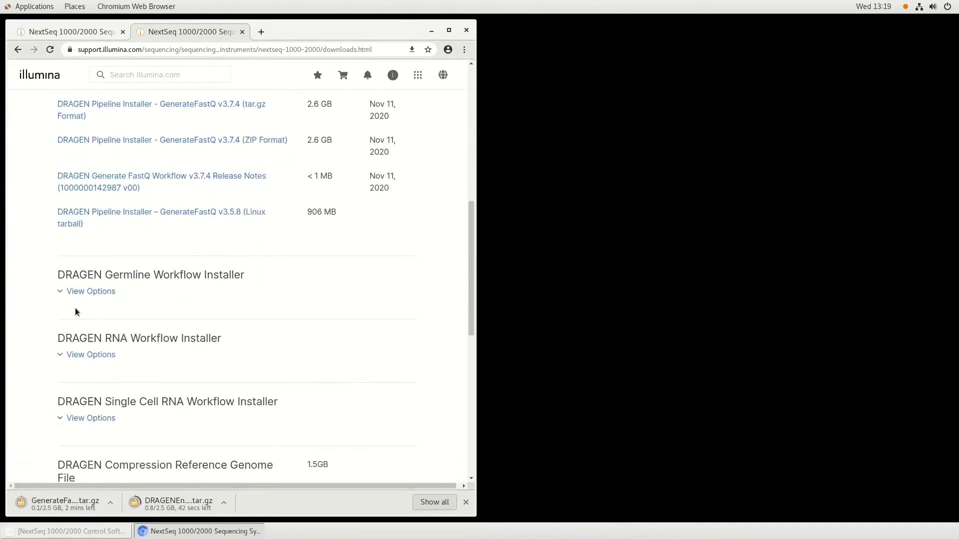
Step: Download the DRAGEN Germline 3.7.4 tar.gz installer
left_click(103, 292)
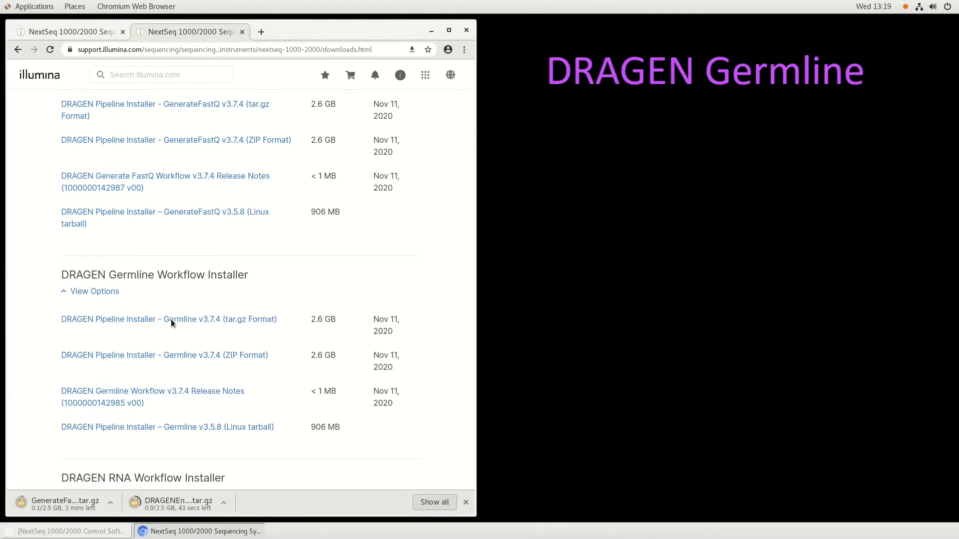
left_click(171, 321)
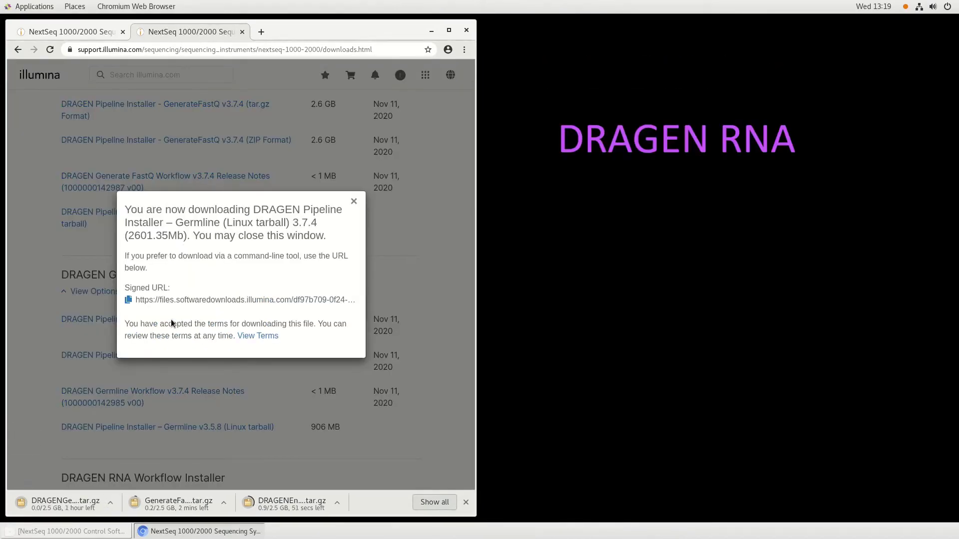
left_click(353, 201)
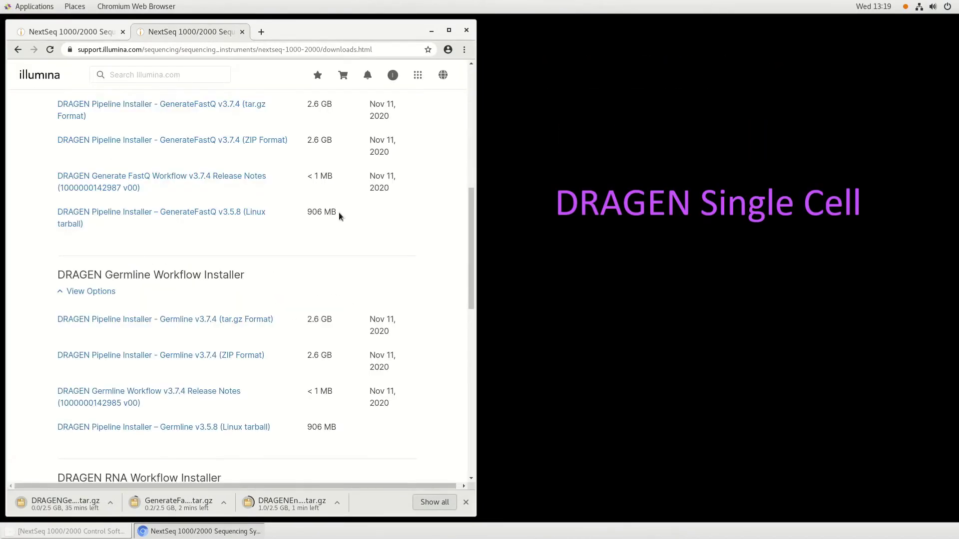
scroll(251, 221, "down", 4)
Step: Download the DRAGEN RNA and Single Cell RNA 3.7.4 installers
left_click(74, 283)
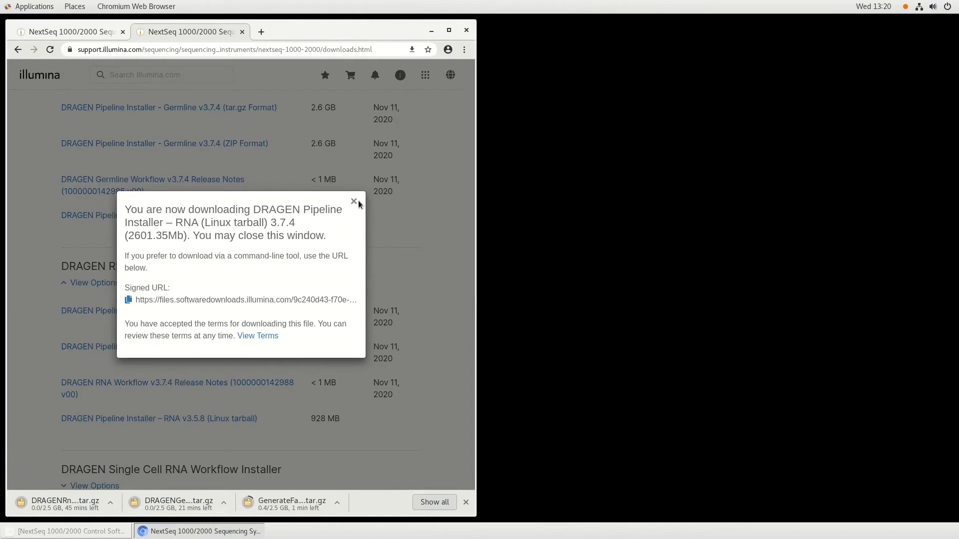
left_click(355, 202)
scroll(295, 246, "down", 2)
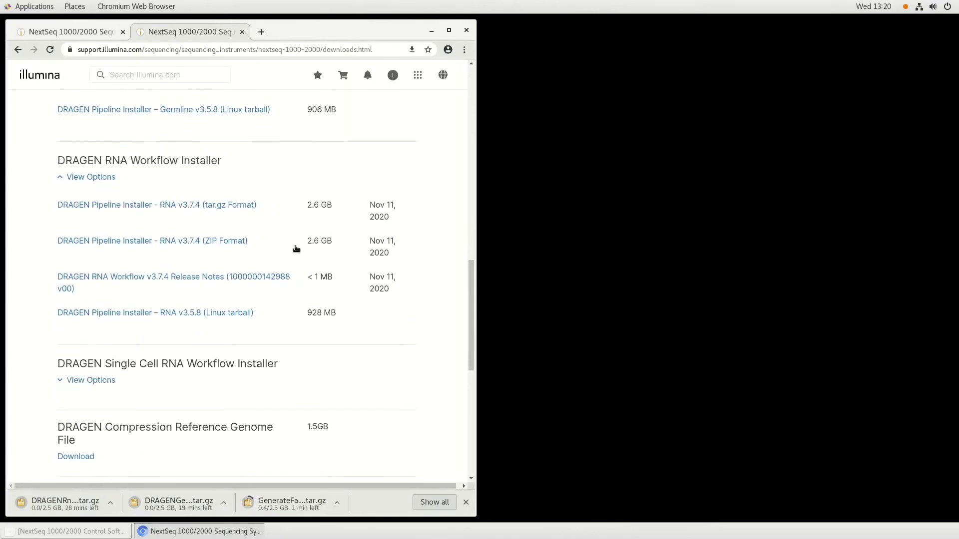
left_click(77, 381)
left_click(149, 407)
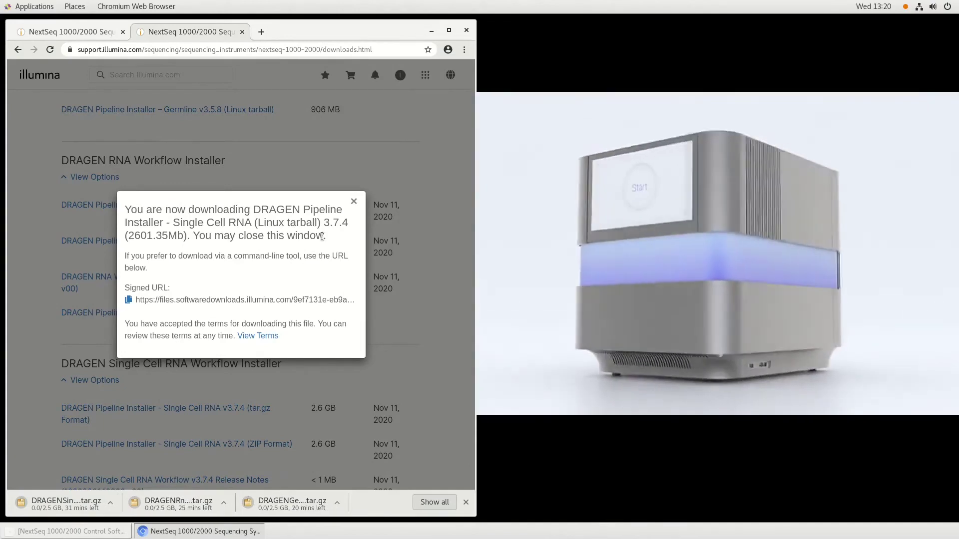
key("Escape")
scroll(232, 258, "down", 2)
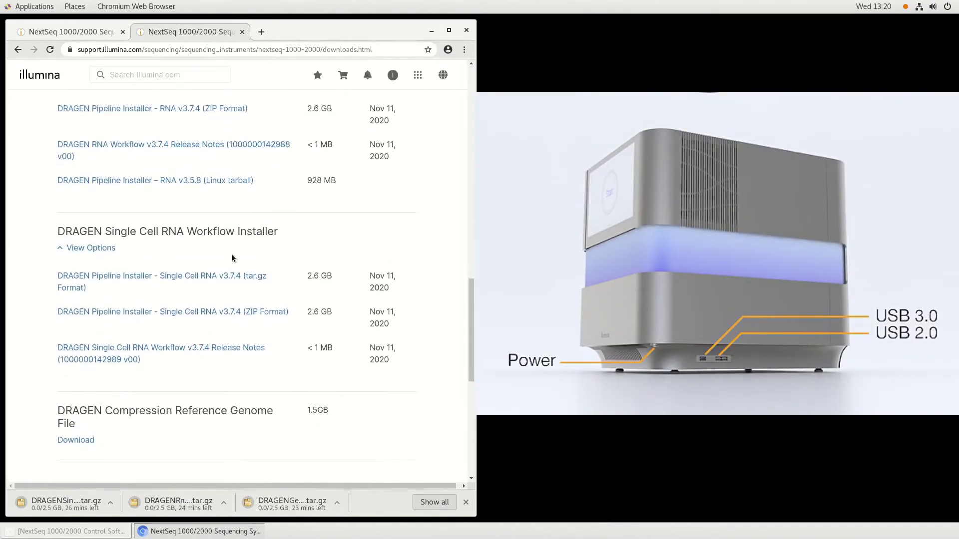
Step: Download the Compression Reference Genome File, then open the instrument's DRAGEN page
left_click(87, 439)
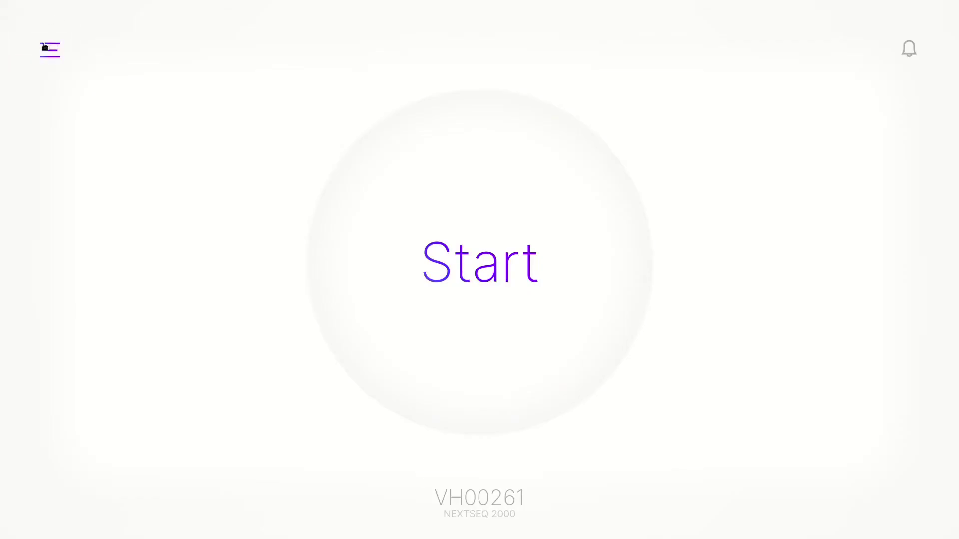
left_click(45, 47)
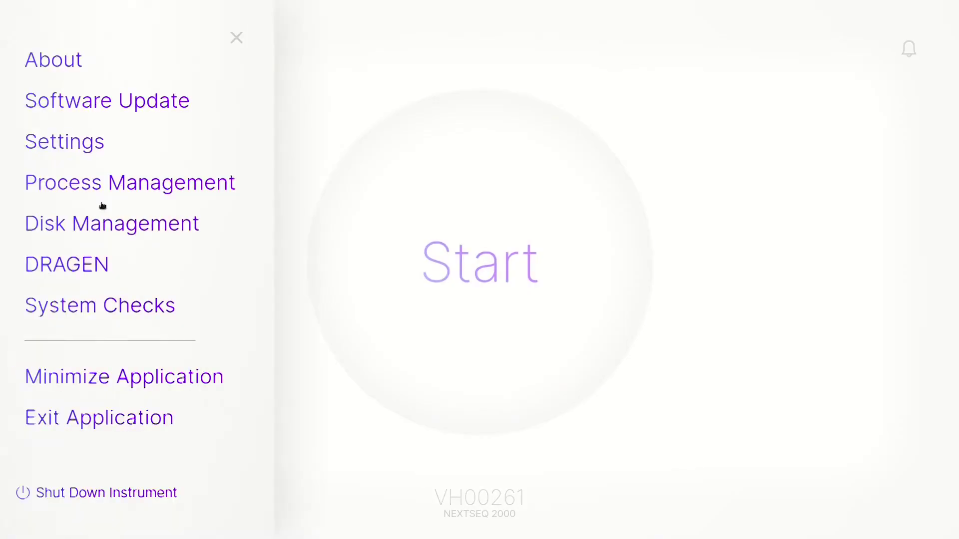
left_click(93, 267)
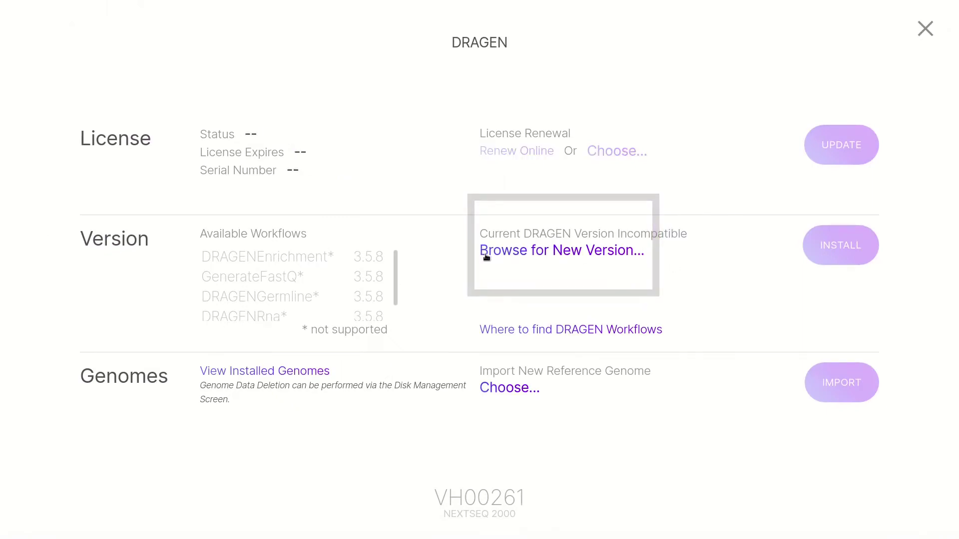
Step: Install the DRAGENEnrichment 3.7.4 package from Downloads, authorizing with the administrator password
left_click(486, 255)
left_click(226, 116)
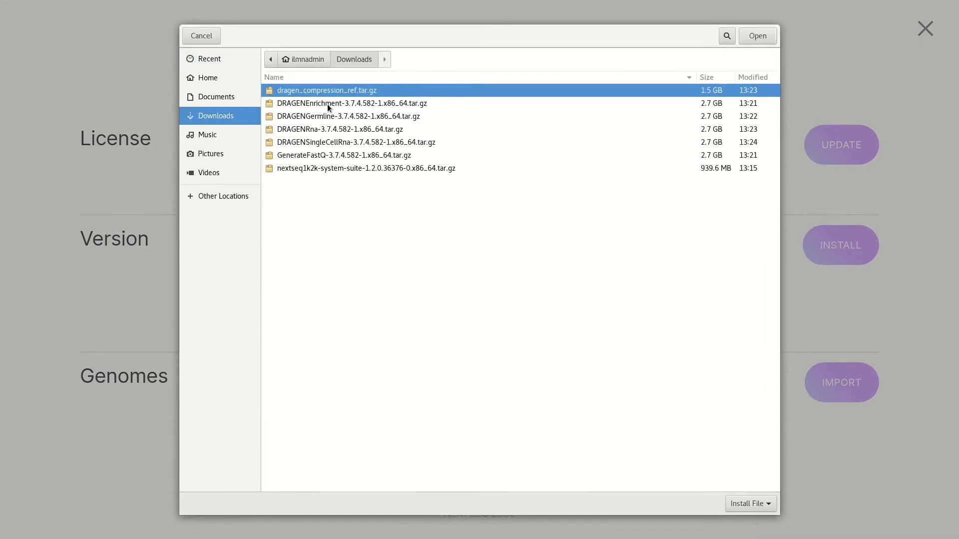
double_click(327, 104)
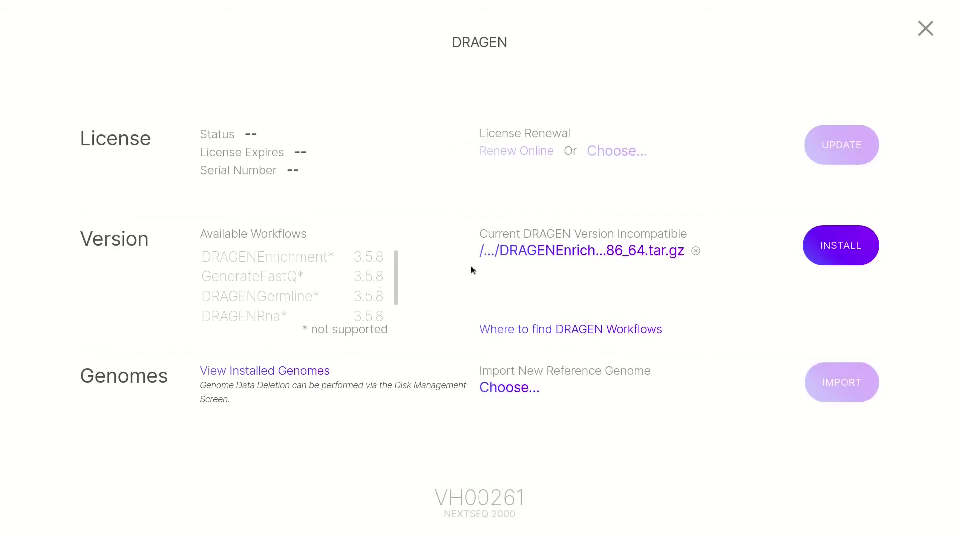
left_click(858, 244)
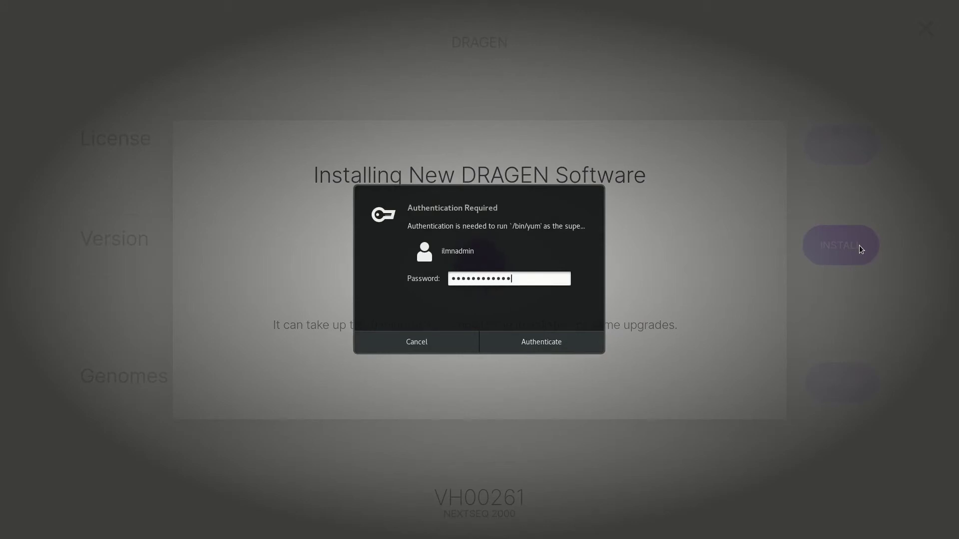
key("Return")
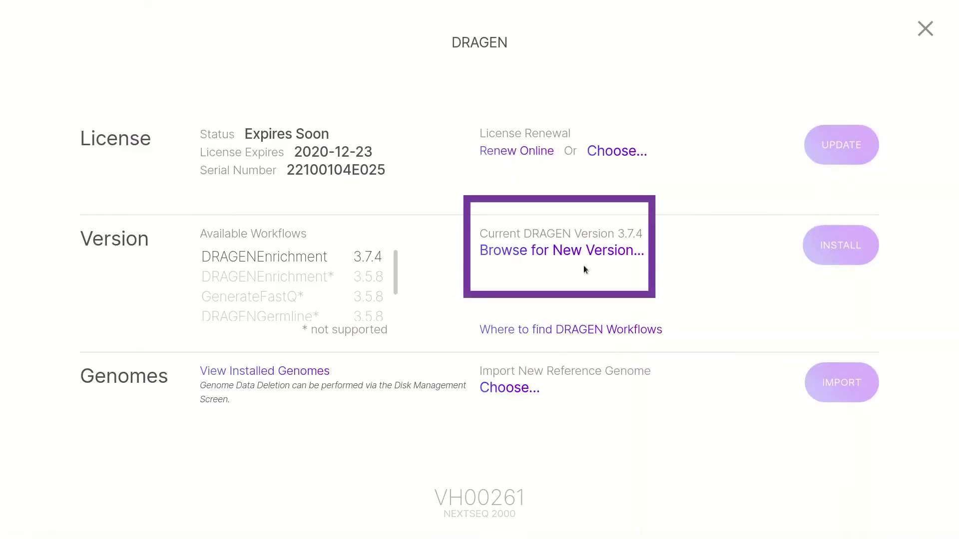
Step: Install the DRAGENGermline 3.7.4 package from Downloads, authorizing with the administrator password
left_click(619, 255)
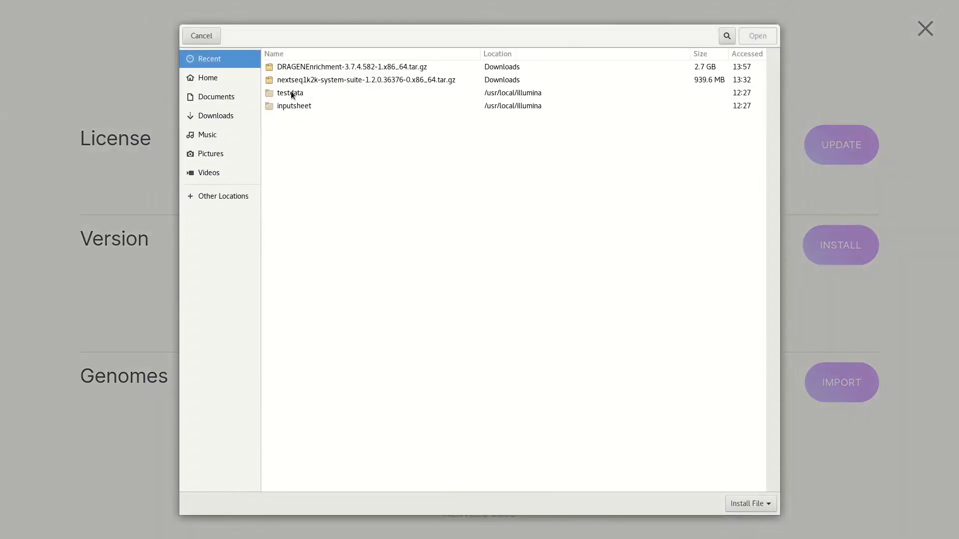
left_click(221, 122)
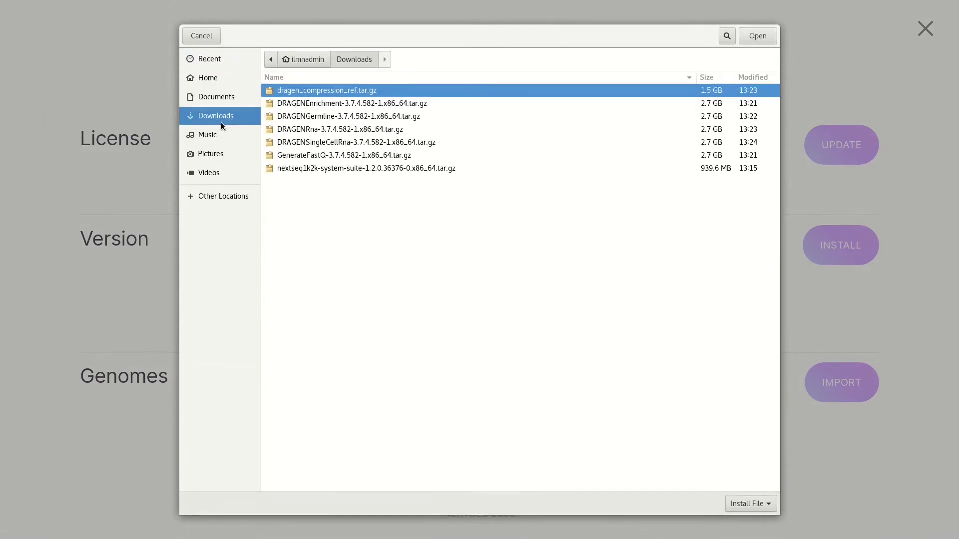
left_click(316, 117)
left_click(764, 40)
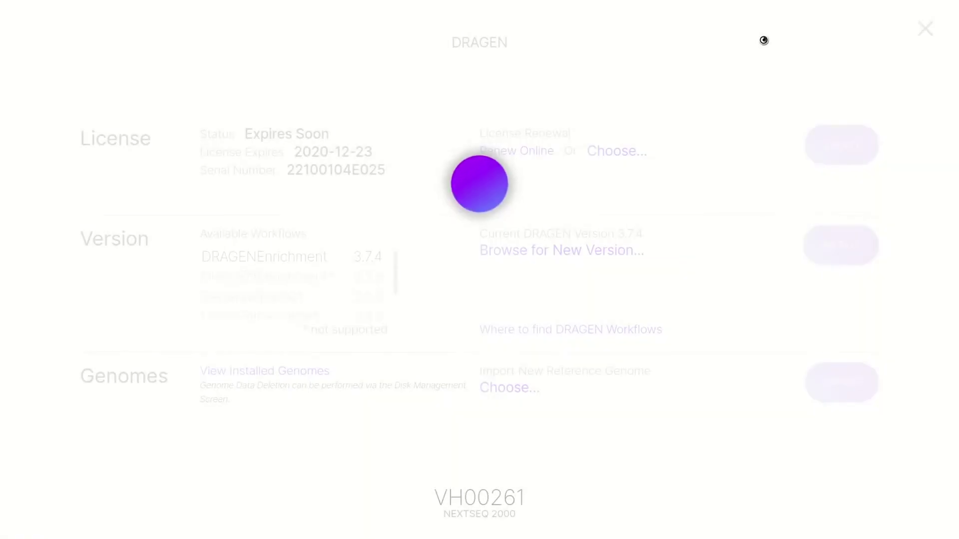
left_click(828, 256)
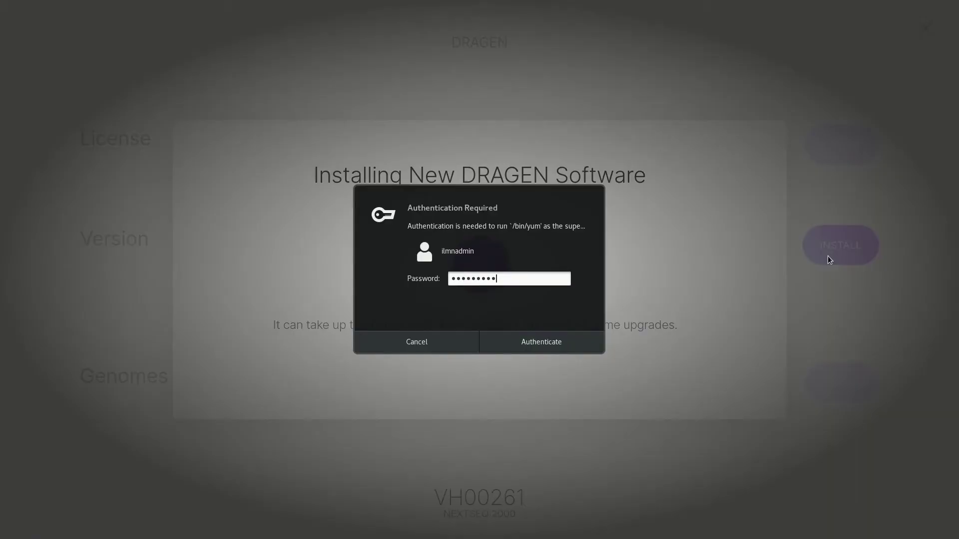
type("**")
key("Return")
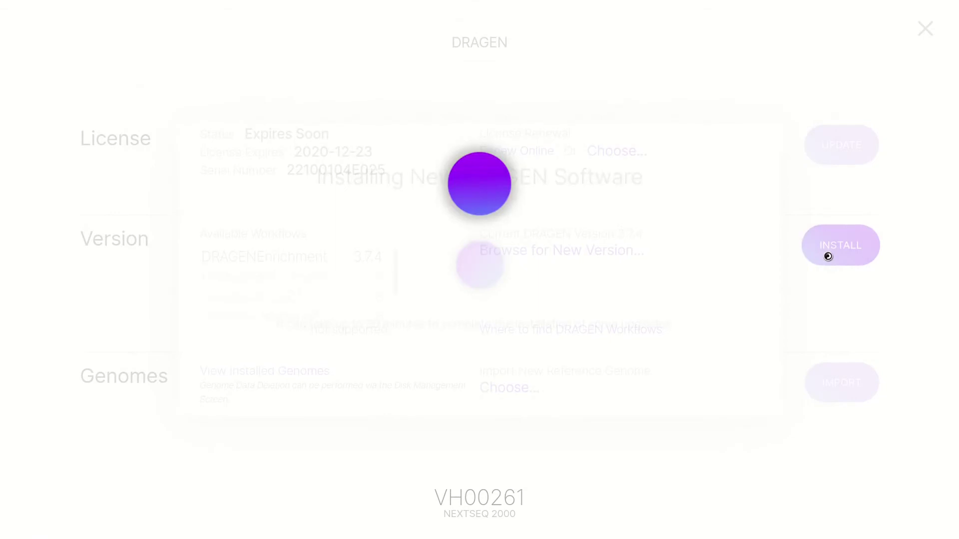
scroll(370, 285, "down", 2)
scroll(379, 285, "down", 1)
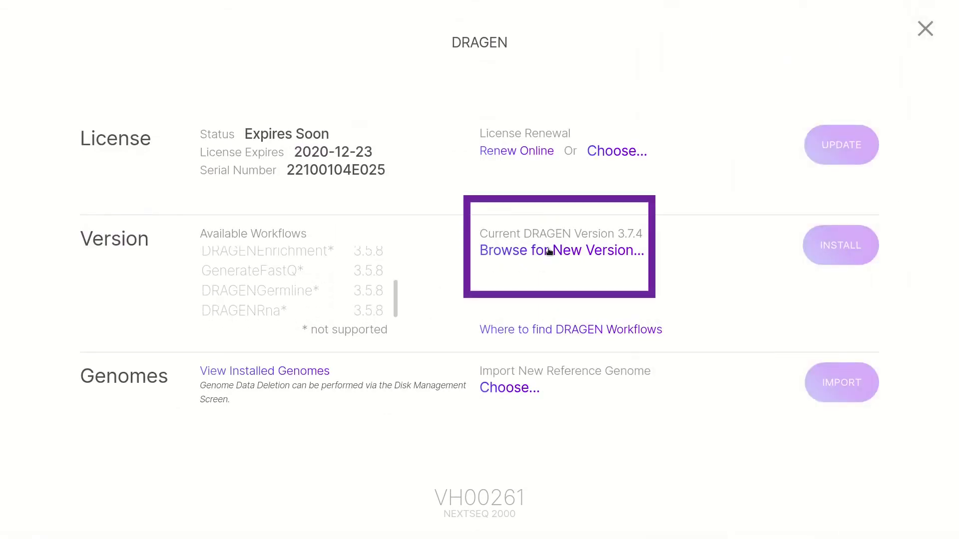
Step: Install the DRAGENRna 3.7.4 package from Downloads and dismiss the notification
left_click(551, 251)
left_click(206, 117)
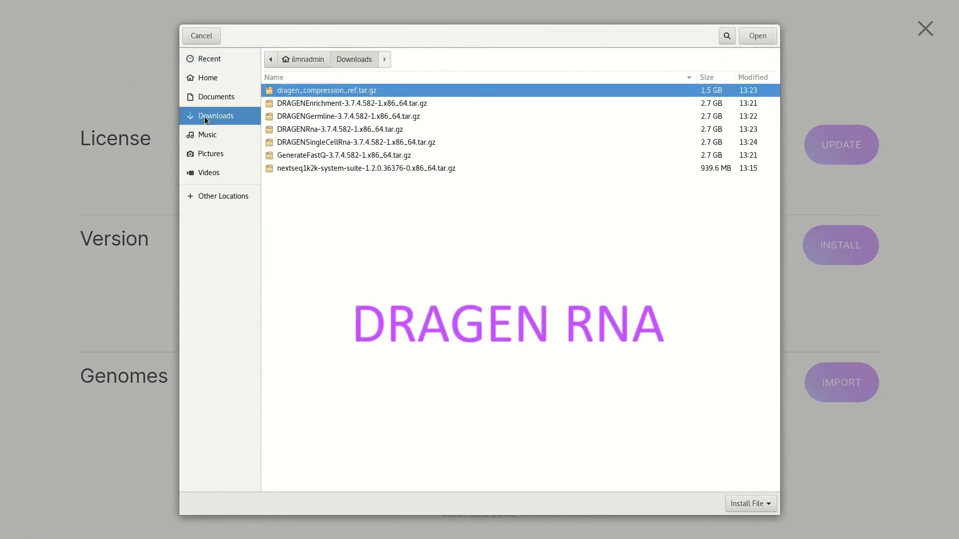
left_click(329, 131)
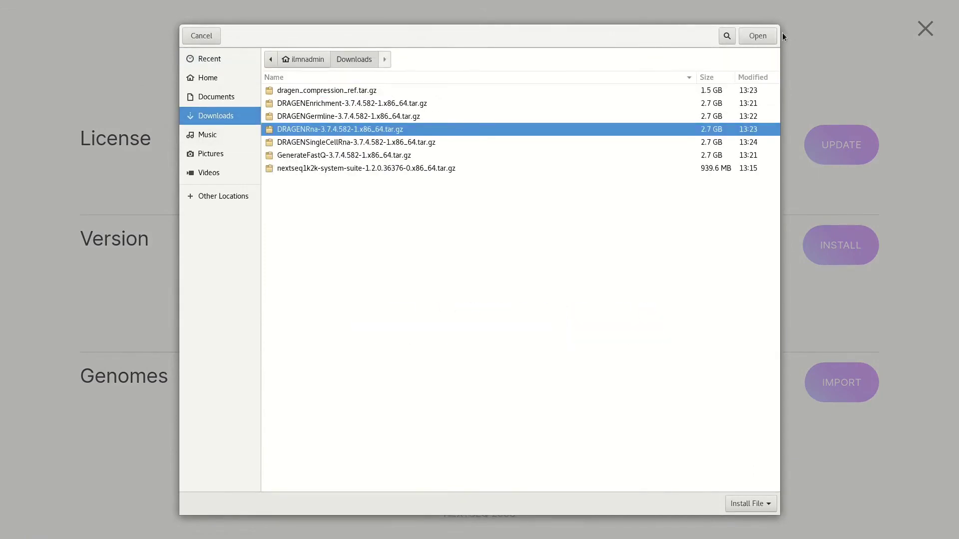
left_click(764, 33)
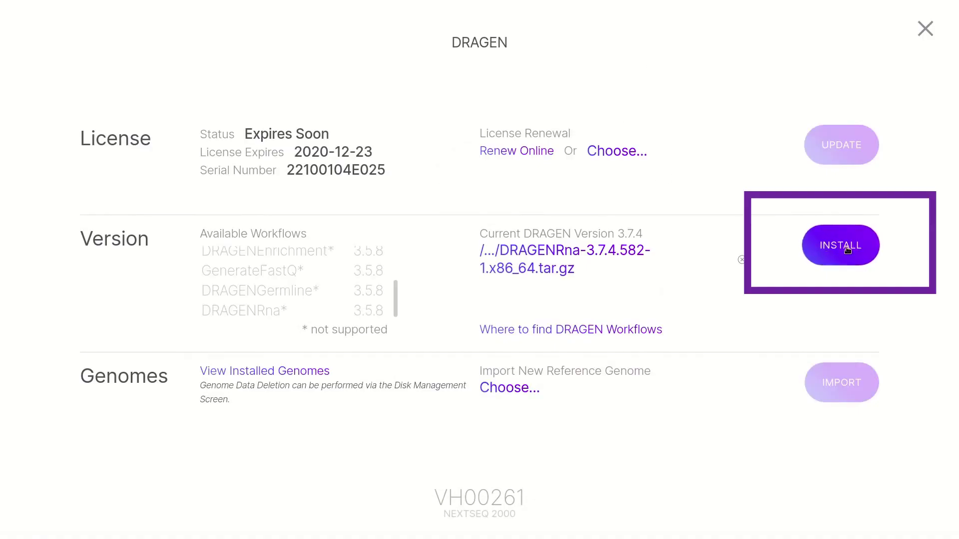
left_click(847, 247)
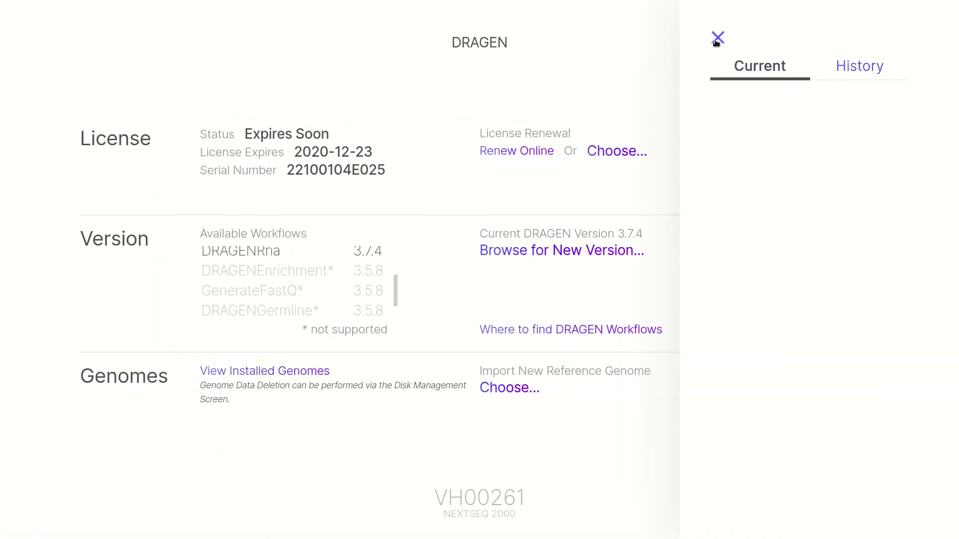
left_click(717, 38)
scroll(250, 298, "up", 3)
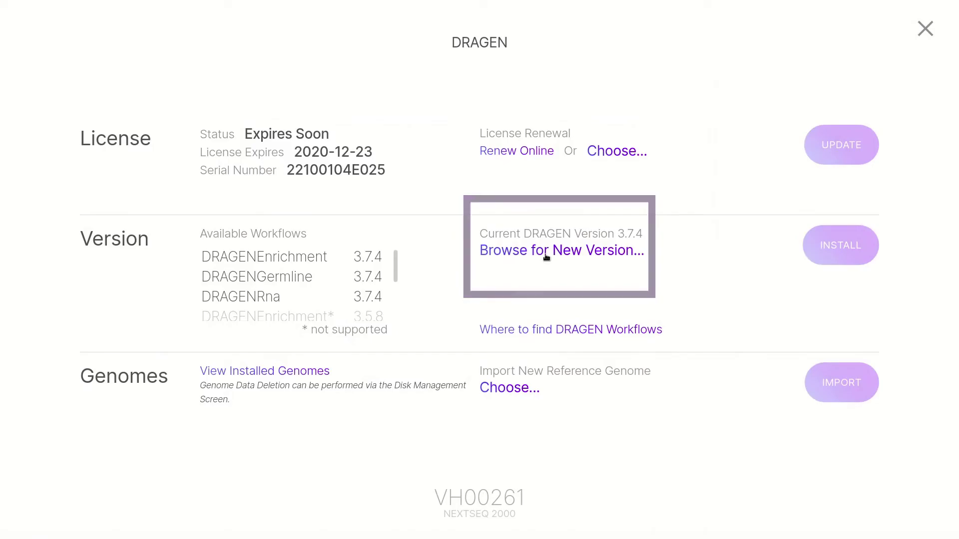
Step: Install the DRAGENSingleCellRna 3.7.4 package from Downloads
left_click(547, 254)
left_click(221, 97)
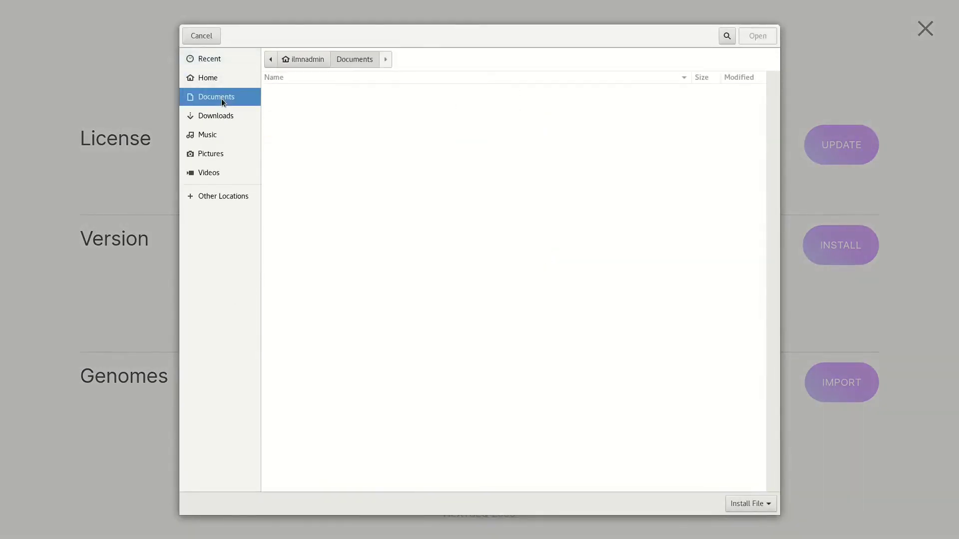
left_click(223, 116)
left_click(330, 143)
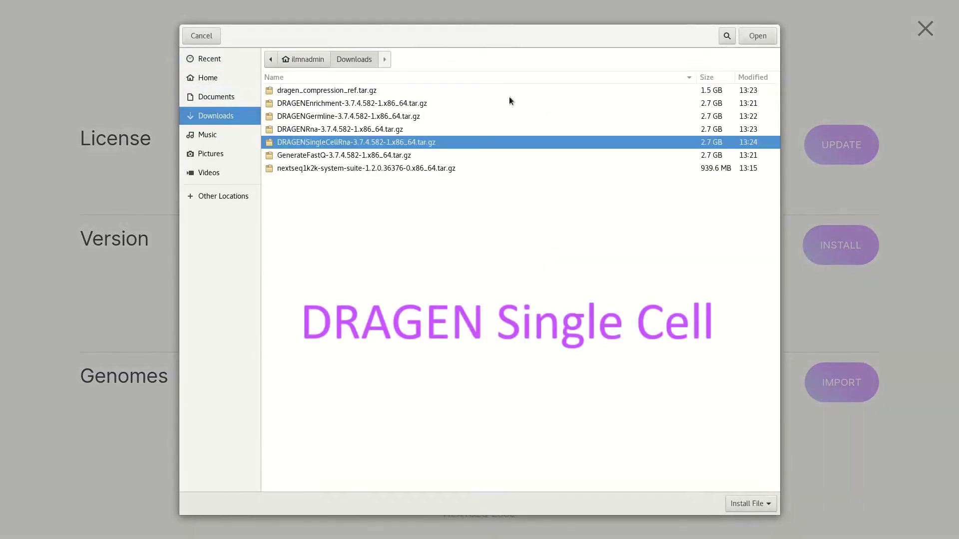
left_click(761, 39)
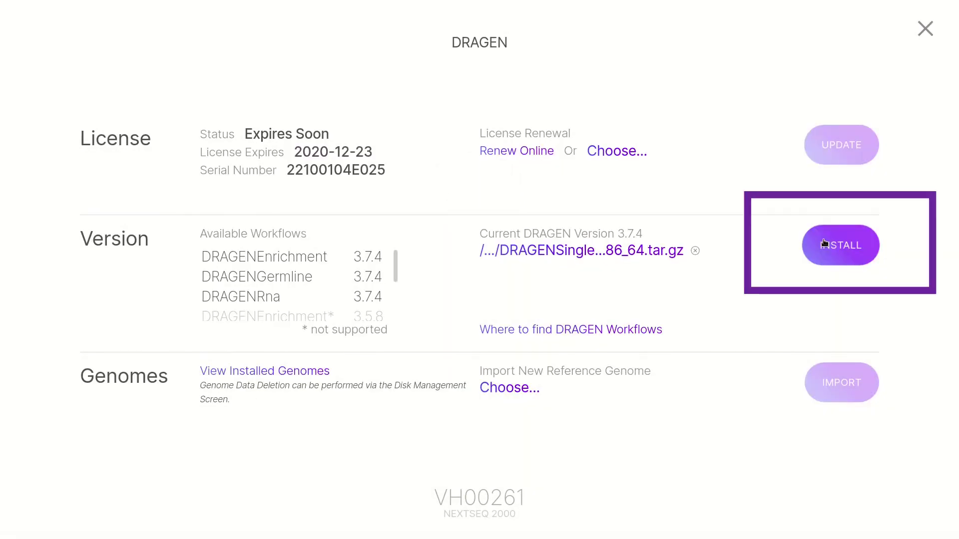
left_click(824, 243)
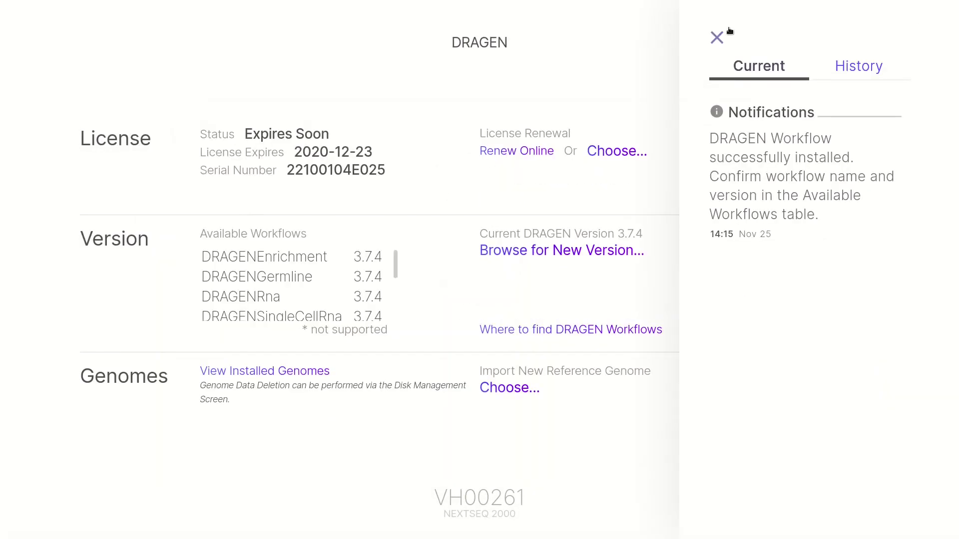
Step: Install the GenerateFastQ 3.7.4 package from Downloads, authorizing with the administrator password
left_click(719, 36)
left_click(610, 244)
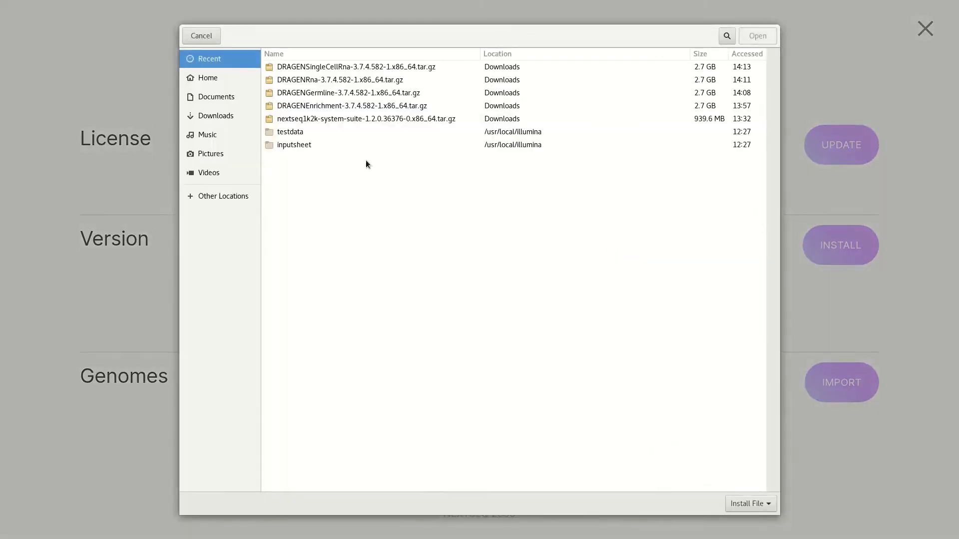
left_click(212, 116)
left_click(363, 155)
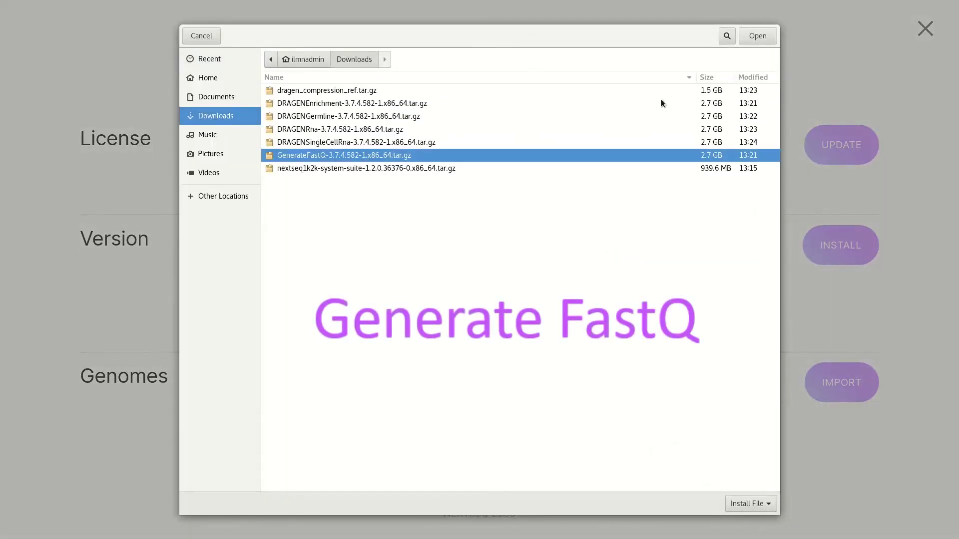
left_click(757, 36)
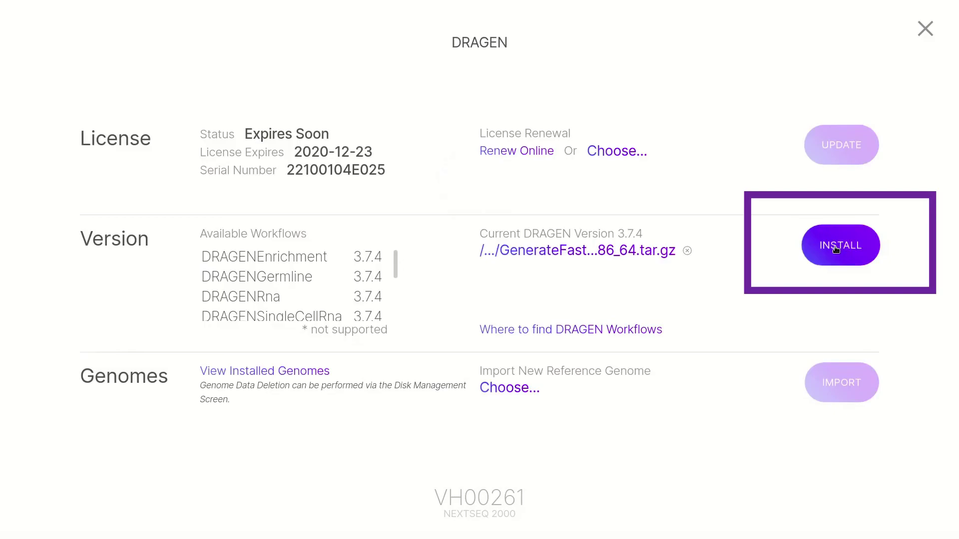
left_click(836, 246)
type("•")
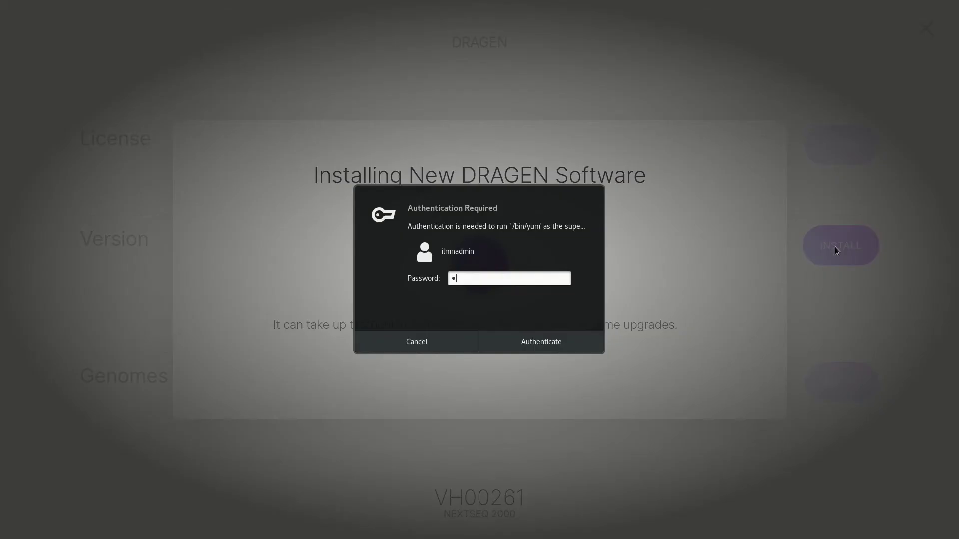
type("•••••••••")
key("Return")
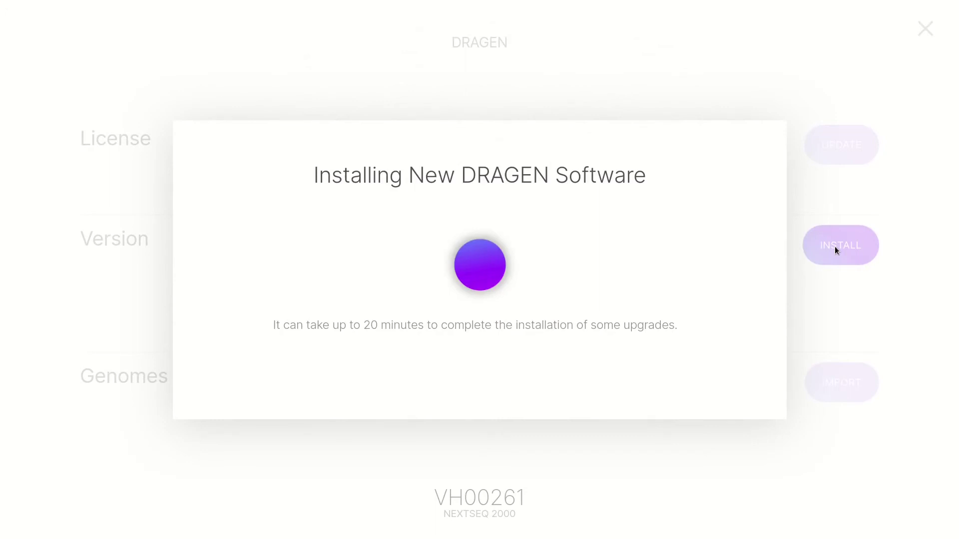
scroll(265, 286, "down", 1)
scroll(265, 286, "down", 2)
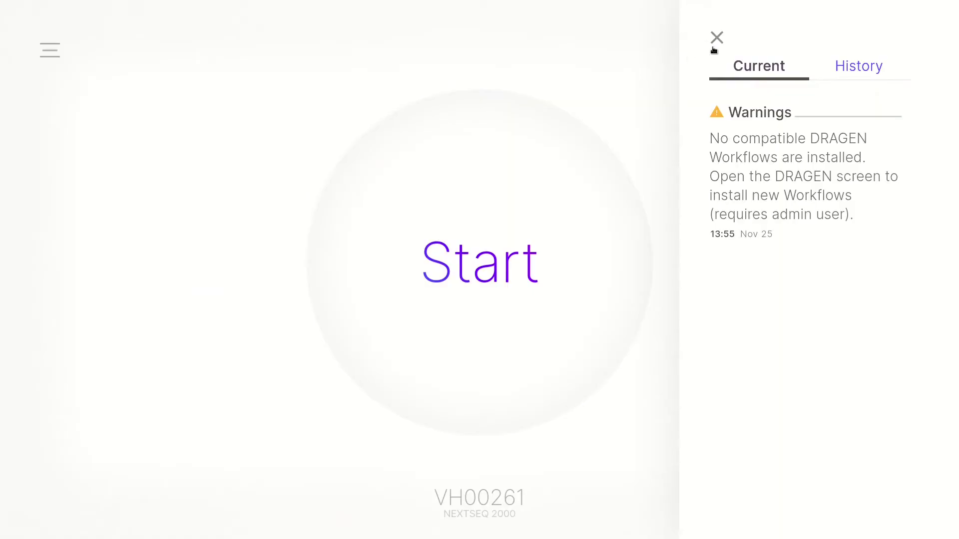
Step: Import the dragen_compression_ref.tar.gz reference genome from Downloads via the DRAGEN settings page
left_click(714, 39)
left_click(50, 50)
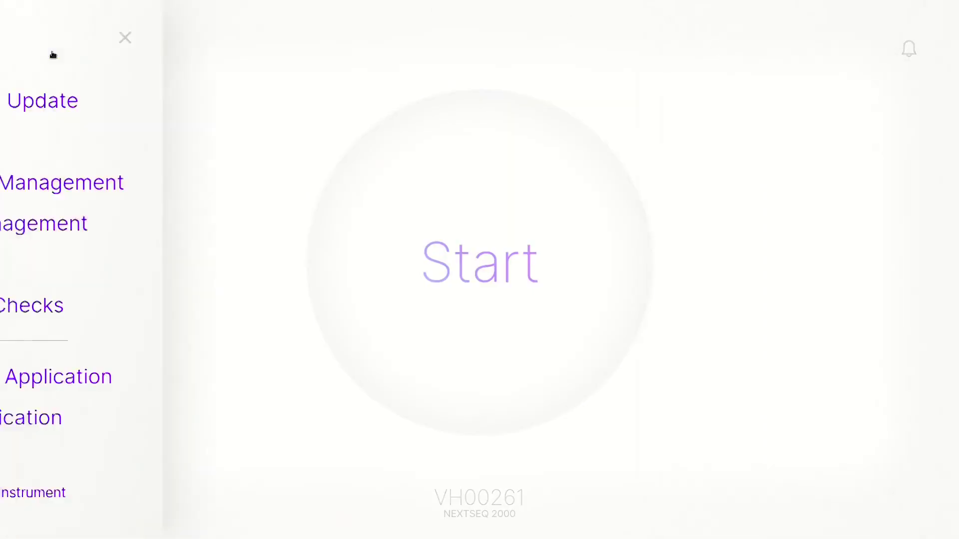
left_click(83, 262)
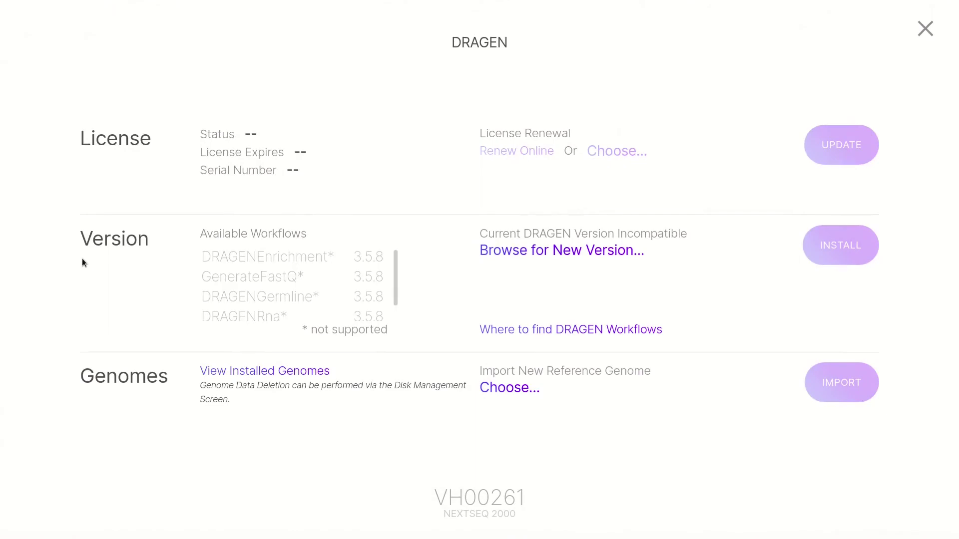
left_click(505, 388)
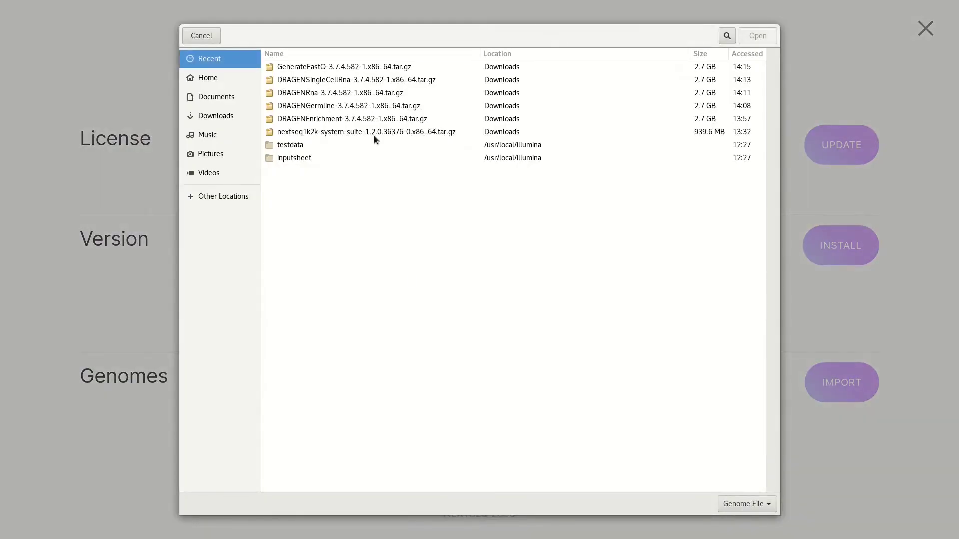
left_click(222, 121)
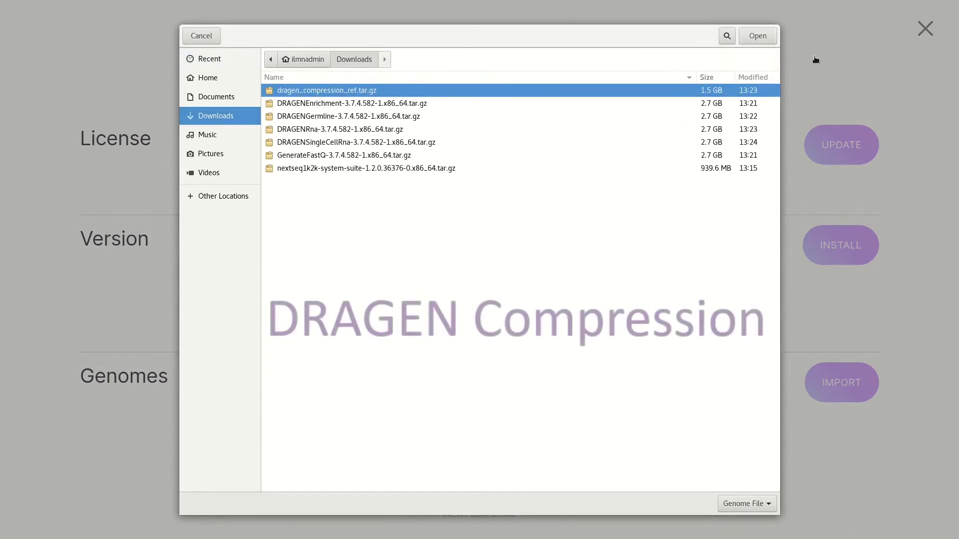
left_click(775, 38)
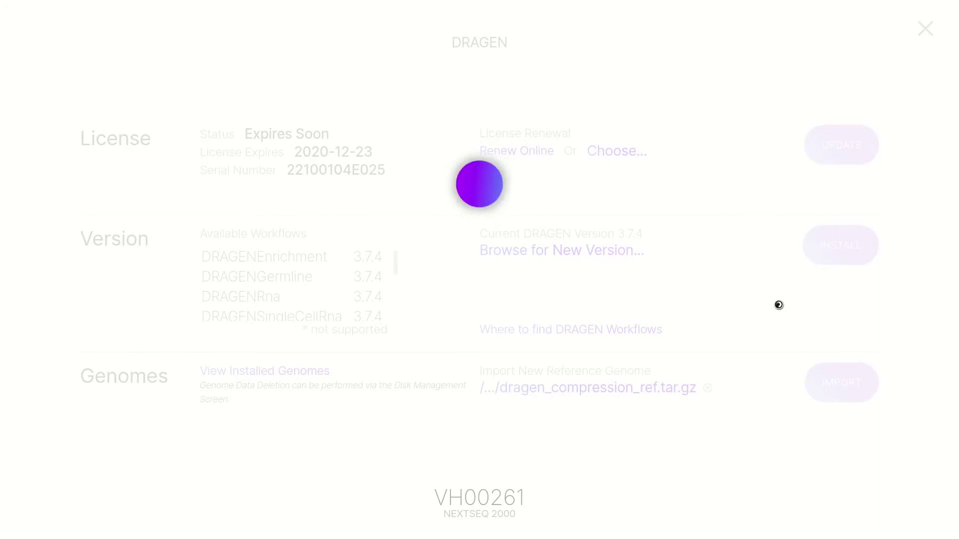
left_click(831, 376)
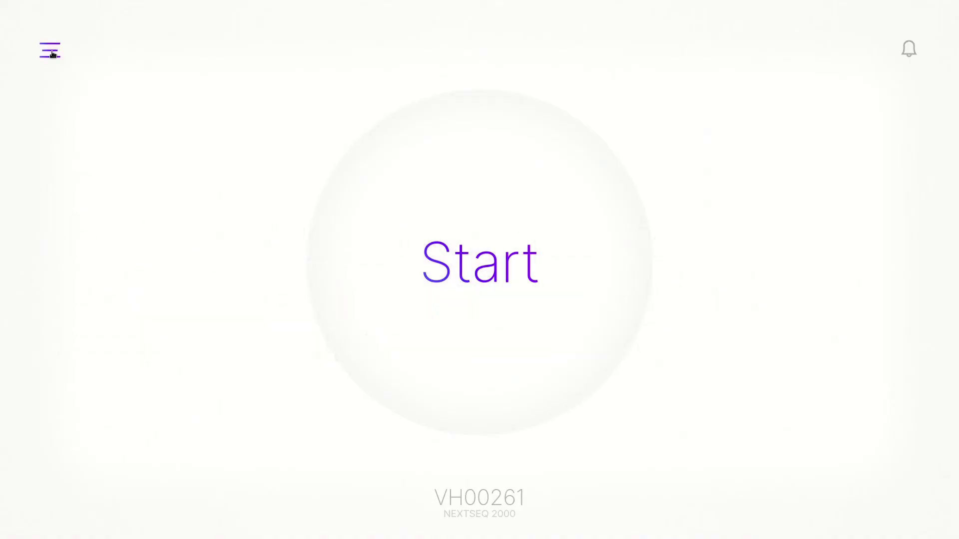
Step: Renew the DRAGEN license online under License Renewal, then close the DRAGEN page
left_click(53, 54)
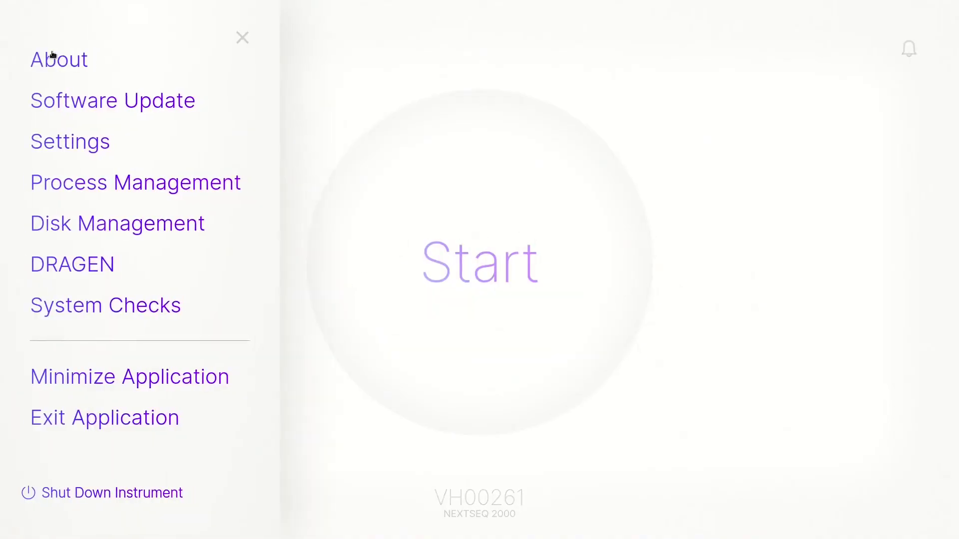
left_click(81, 260)
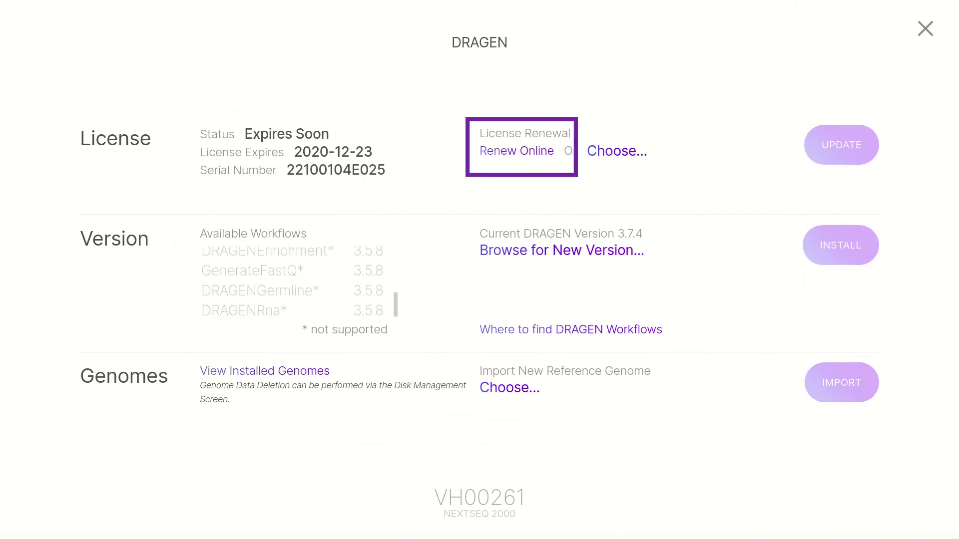
left_click(506, 152)
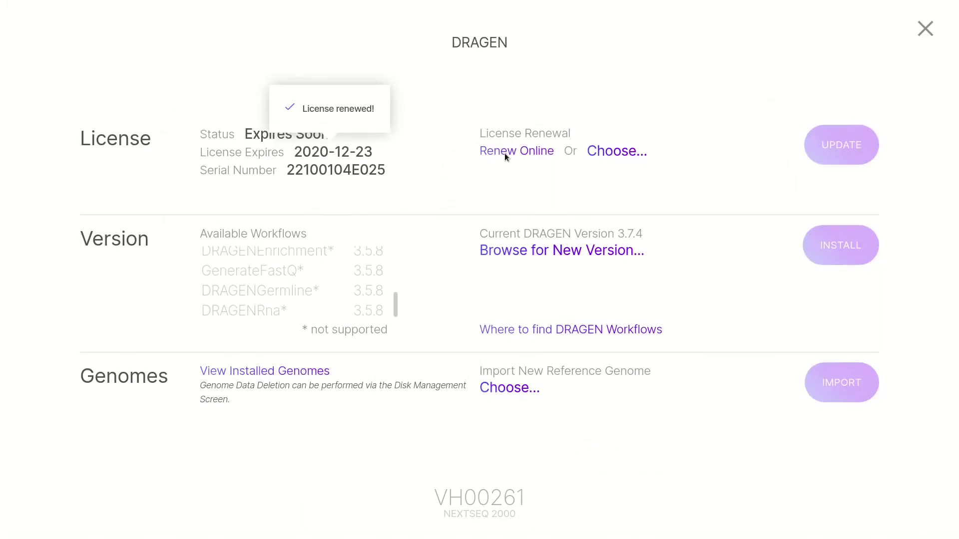
left_click(925, 29)
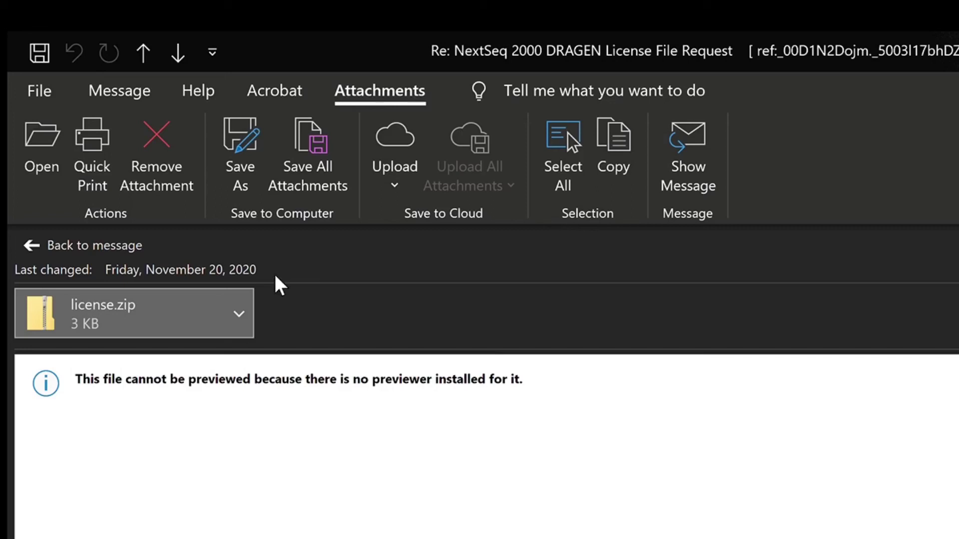
Step: Save the license.zip attachment from the reply email and reopen the DRAGEN settings page
left_click(230, 169)
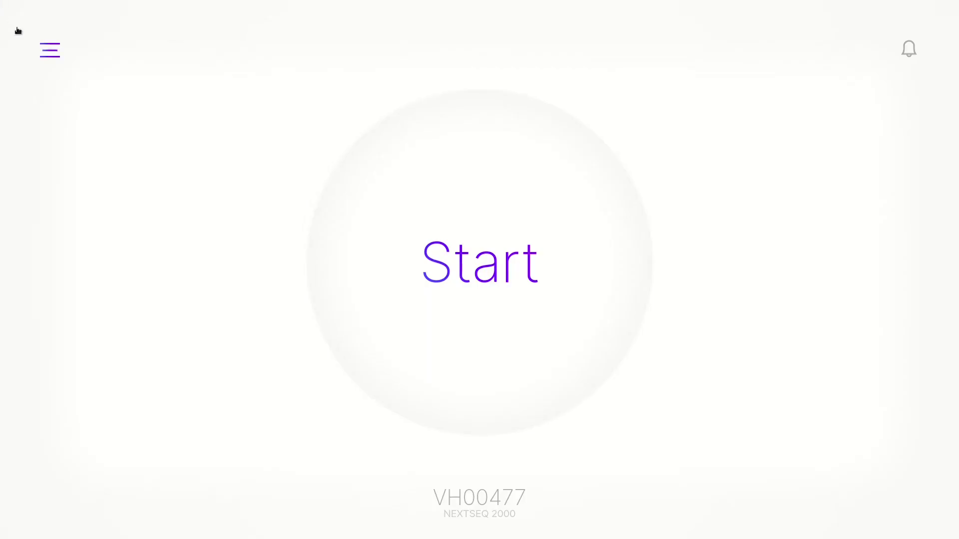
left_click(46, 46)
left_click(84, 258)
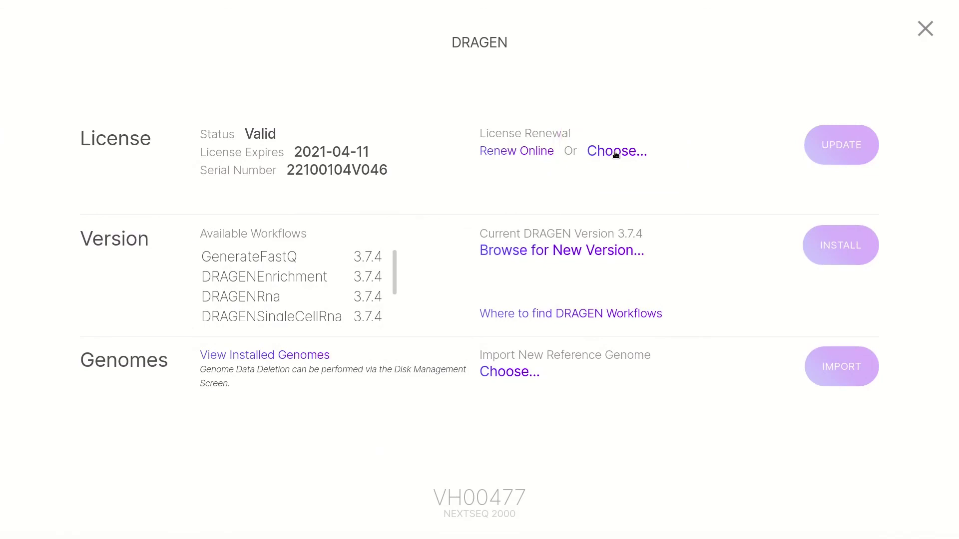
Step: Update the DRAGEN license with VH00477.zip from /usr/local/illumina/images
left_click(615, 152)
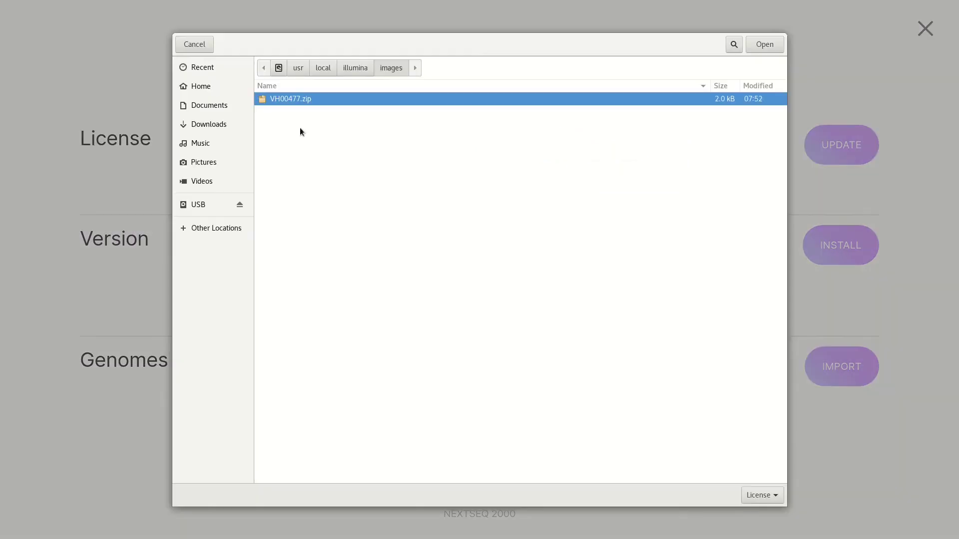
double_click(310, 100)
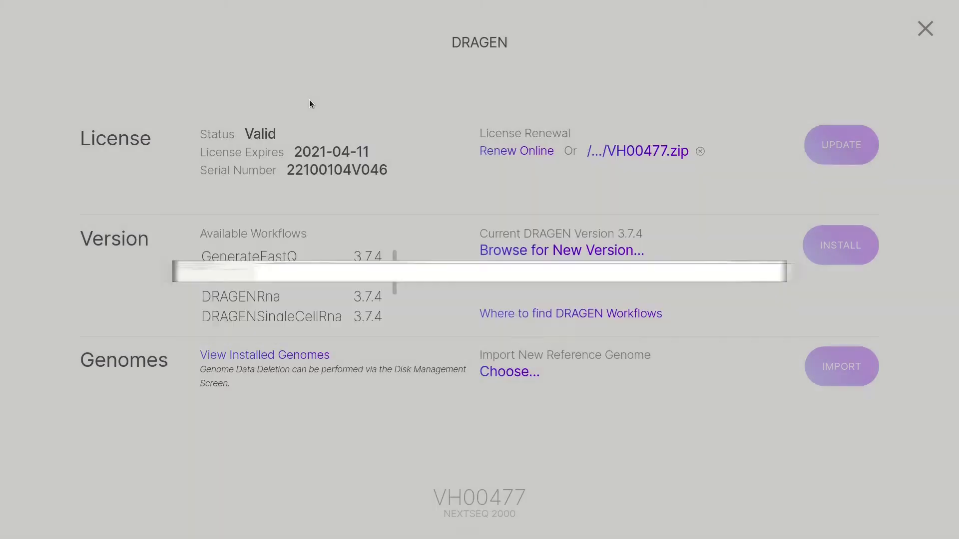
left_click(826, 146)
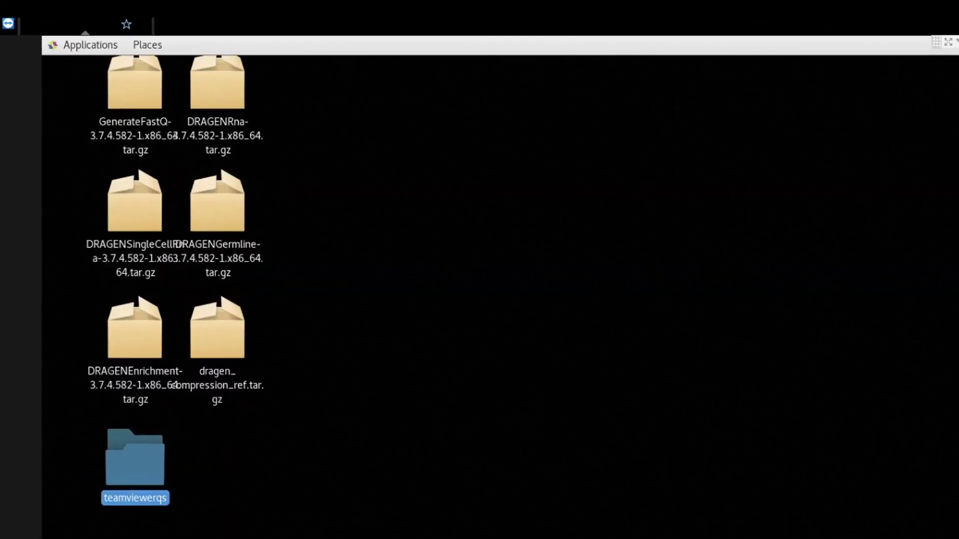
Step: Move the six DRAGEN installer archives on the desktop to the Trash
key("Escape")
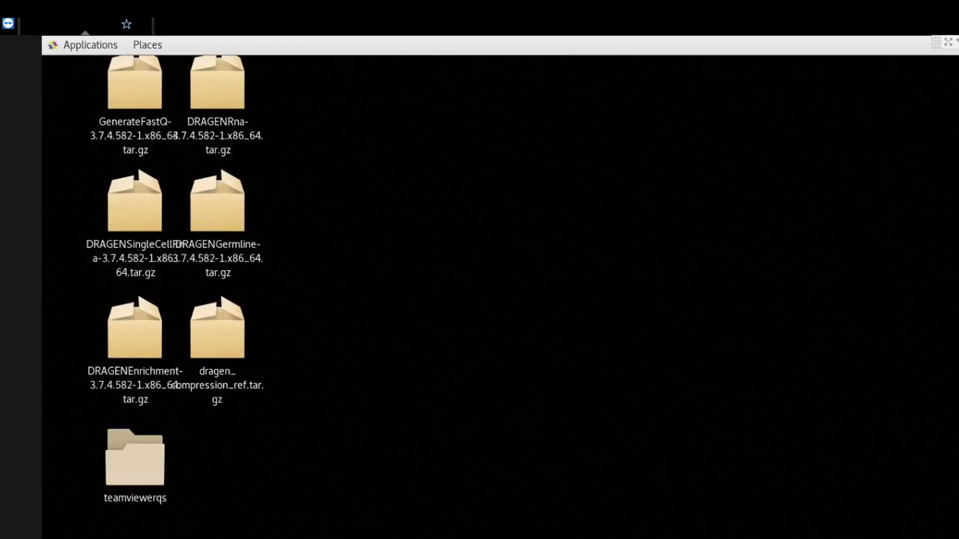
left_click_drag(329, 64, 88, 369)
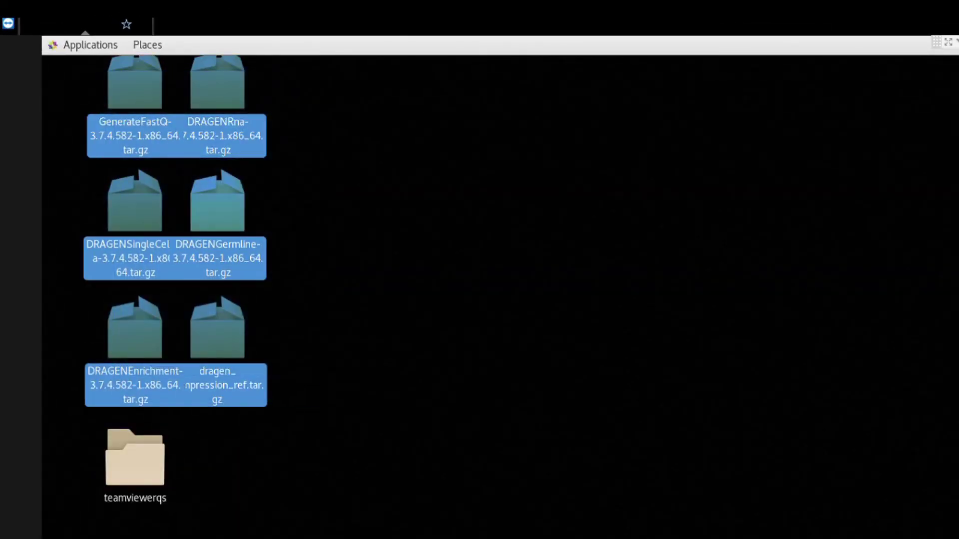
right_click(214, 218)
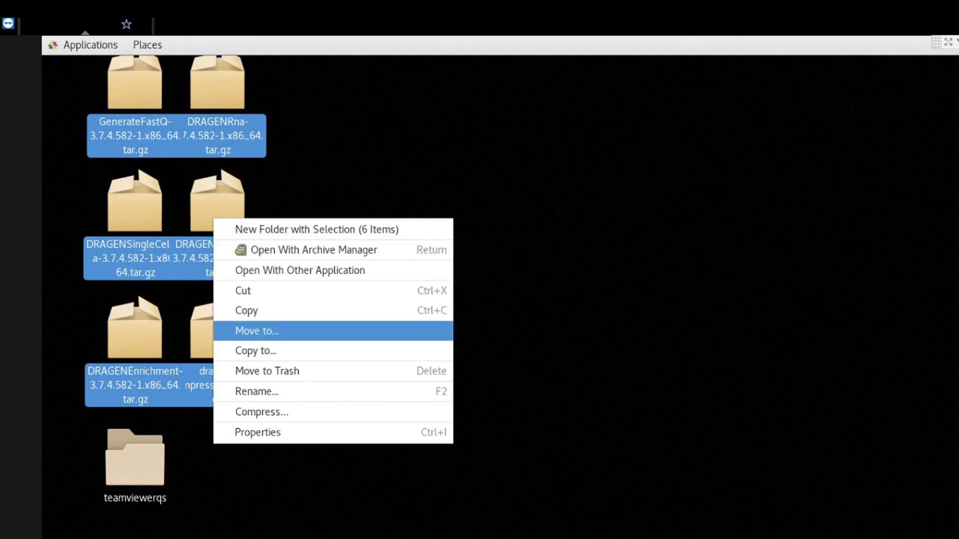
left_click(267, 371)
Step: Empty the Trash in the Files file manager, confirming permanent deletion
left_click(90, 45)
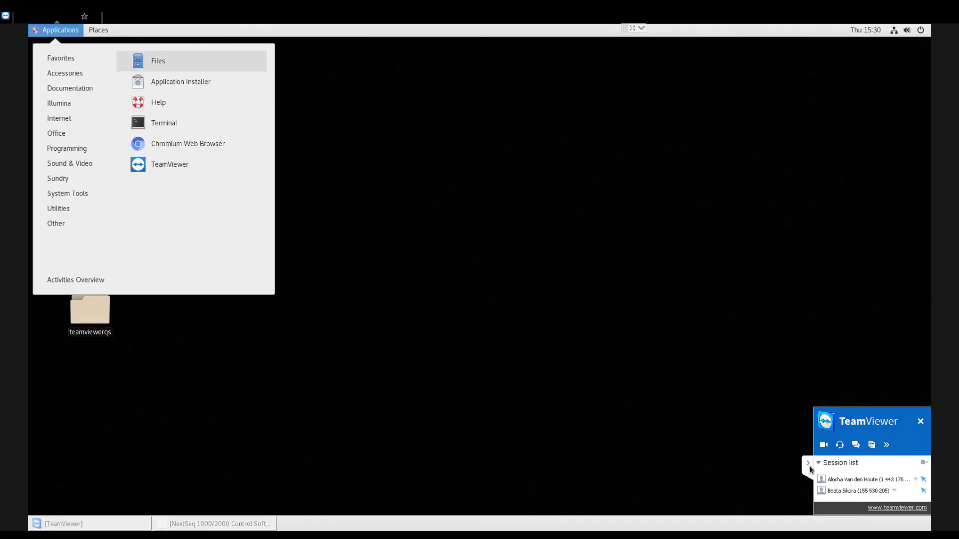
left_click(222, 90)
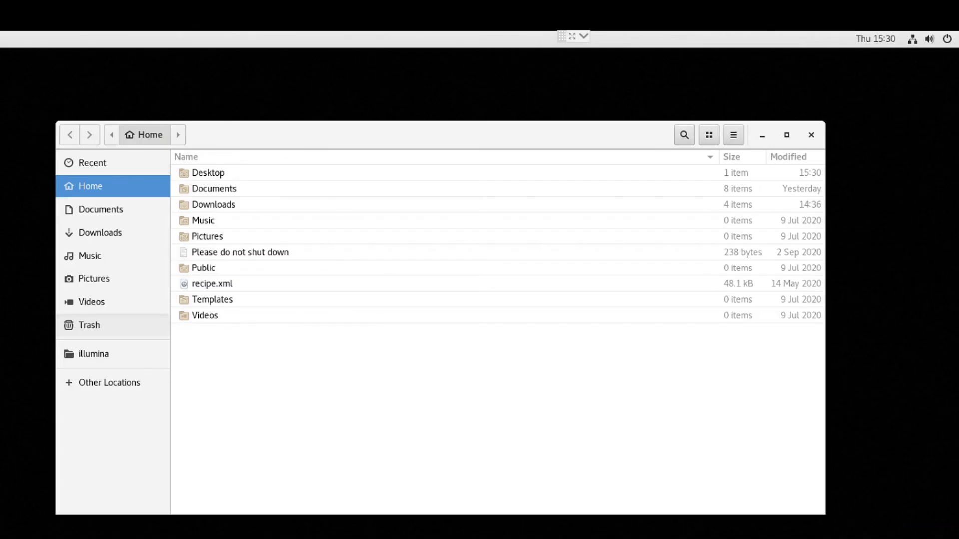
left_click(89, 325)
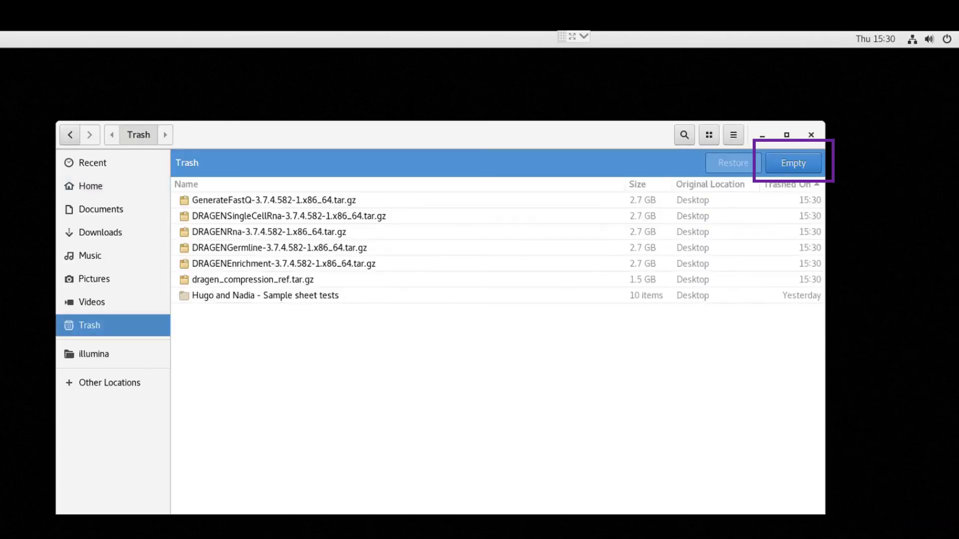
left_click(793, 163)
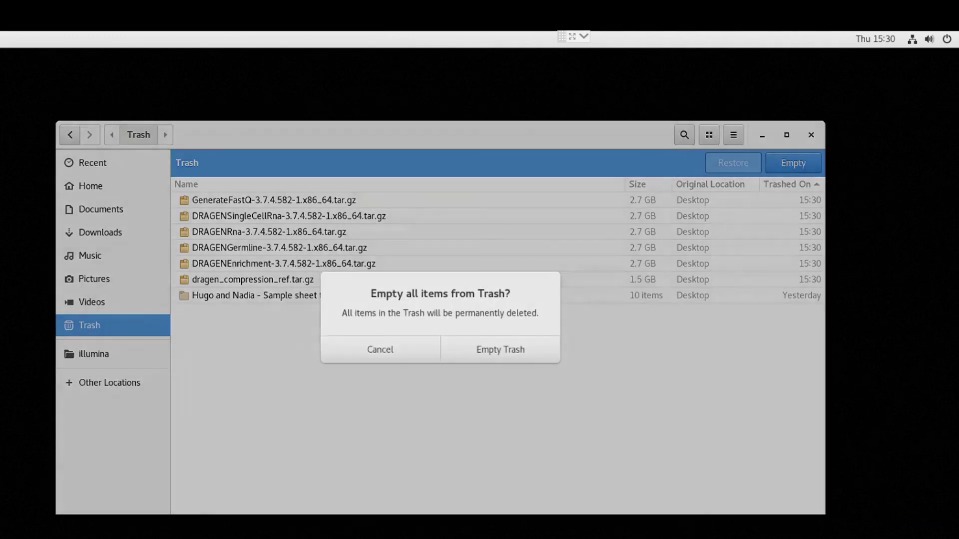
key("Return")
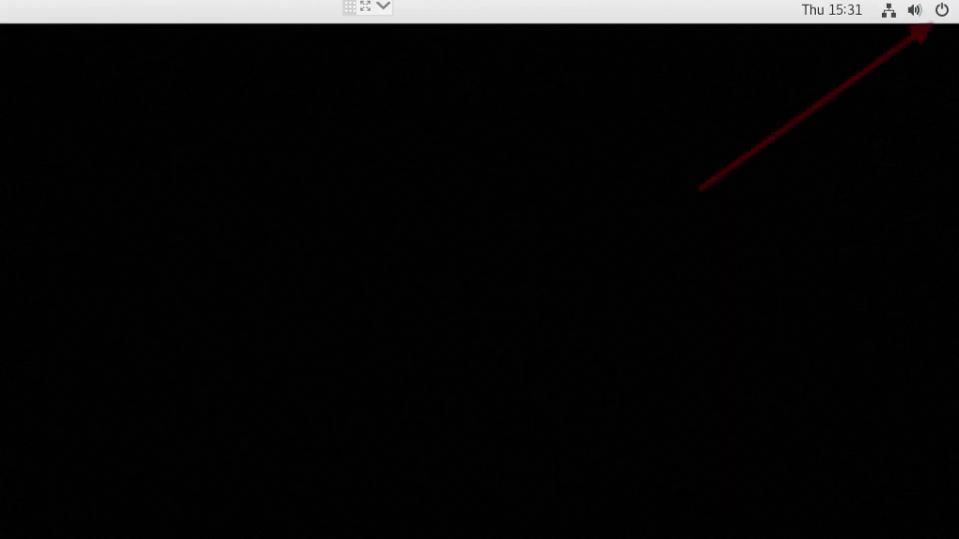
Step: Switch user from the system menu, returning to the login screen
left_click(928, 39)
left_click(758, 187)
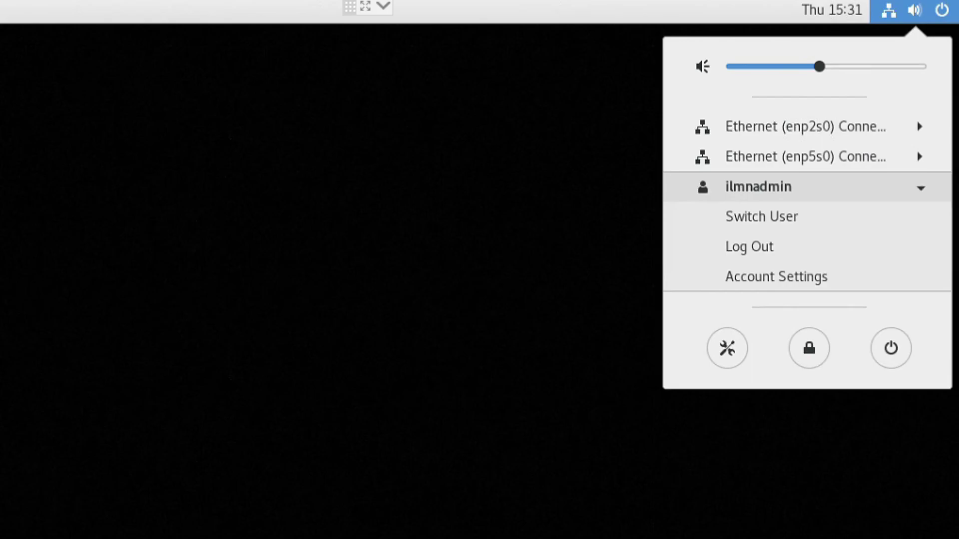
key("Return")
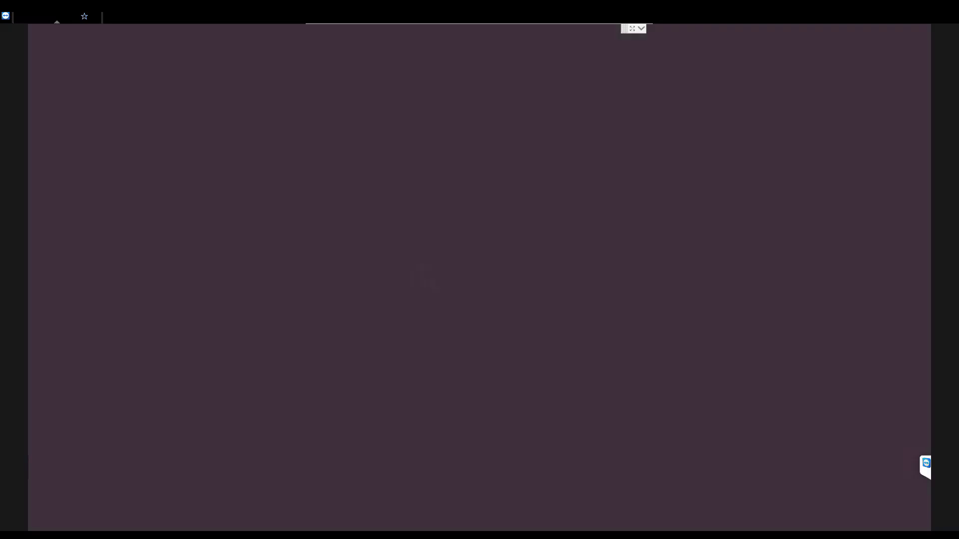